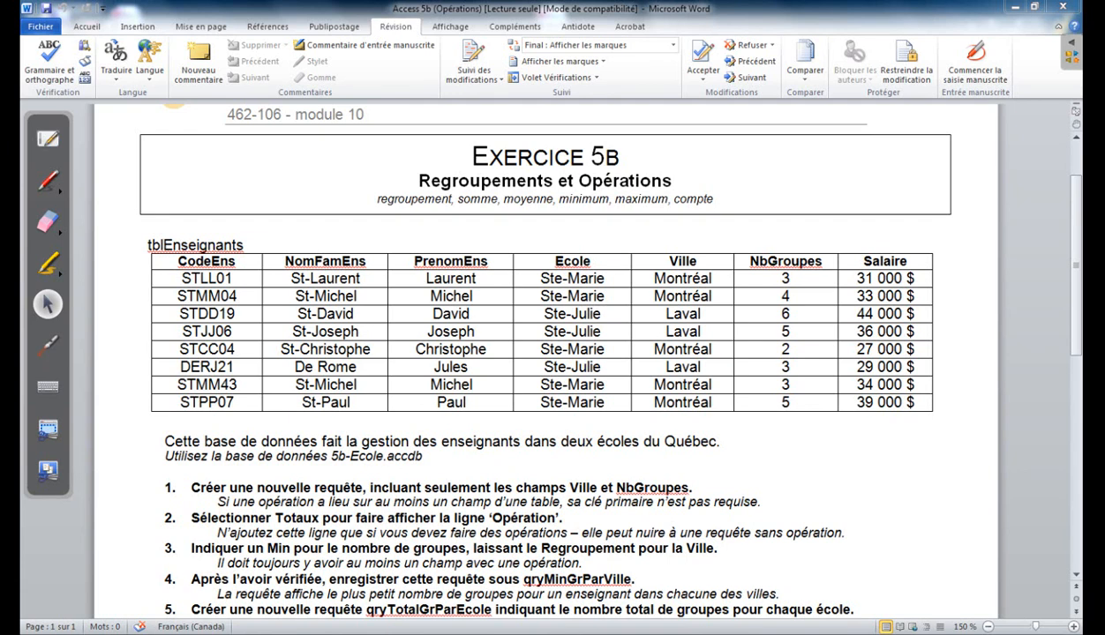
Switch to the 5b-Ecole database in Access and create a new query in design view based on the tblEnseignants table.
key(alt+Tab)
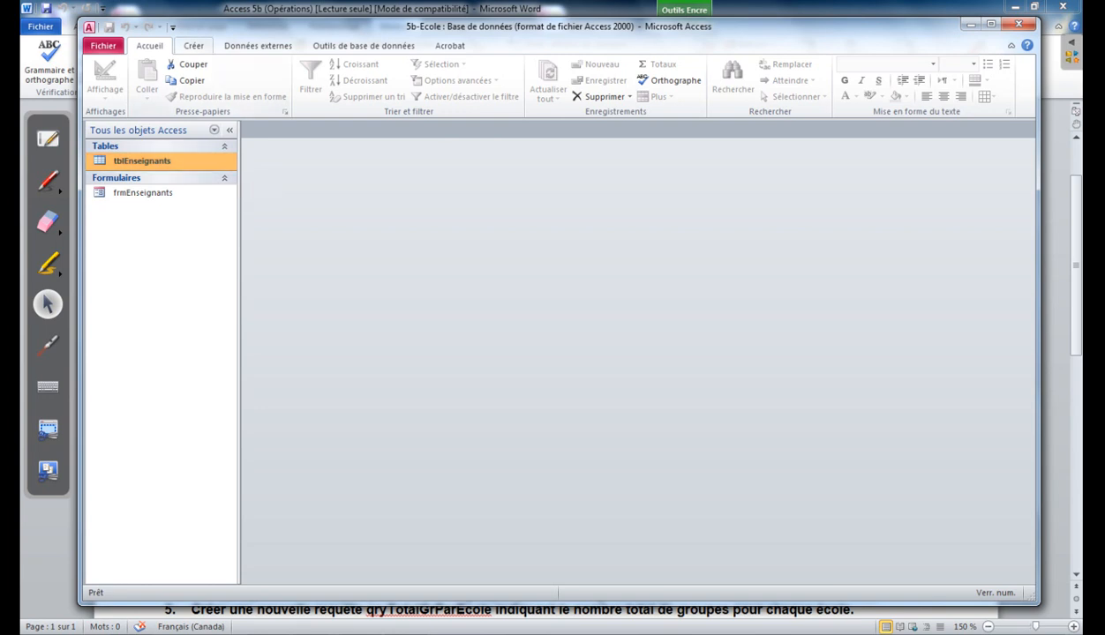
click(193, 45)
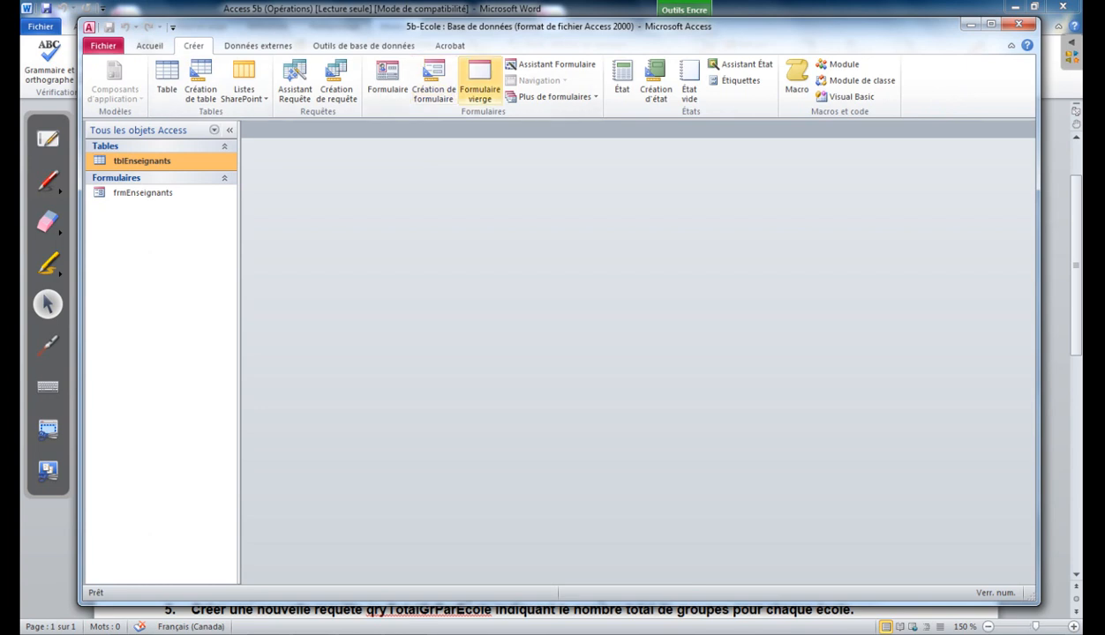
click(336, 79)
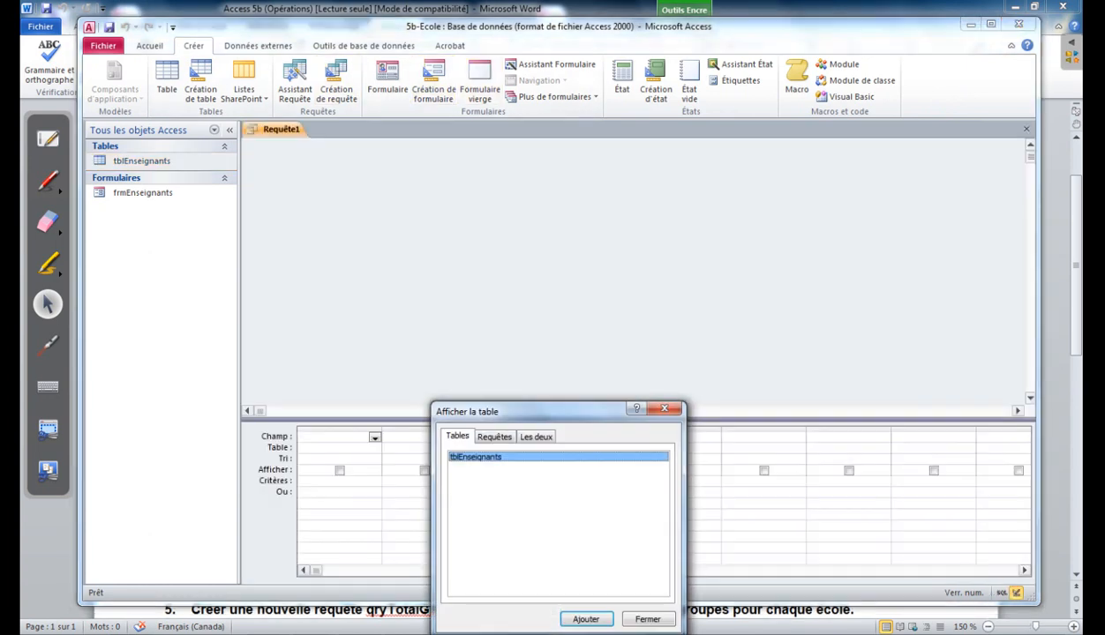
drag(530, 411, 728, 192)
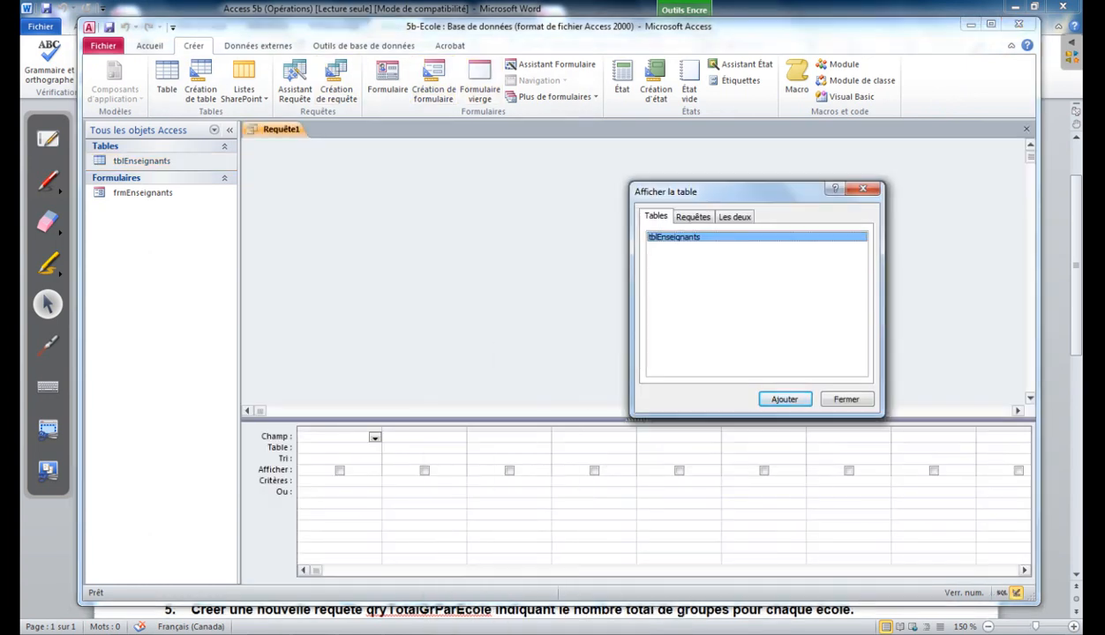
click(784, 399)
click(845, 398)
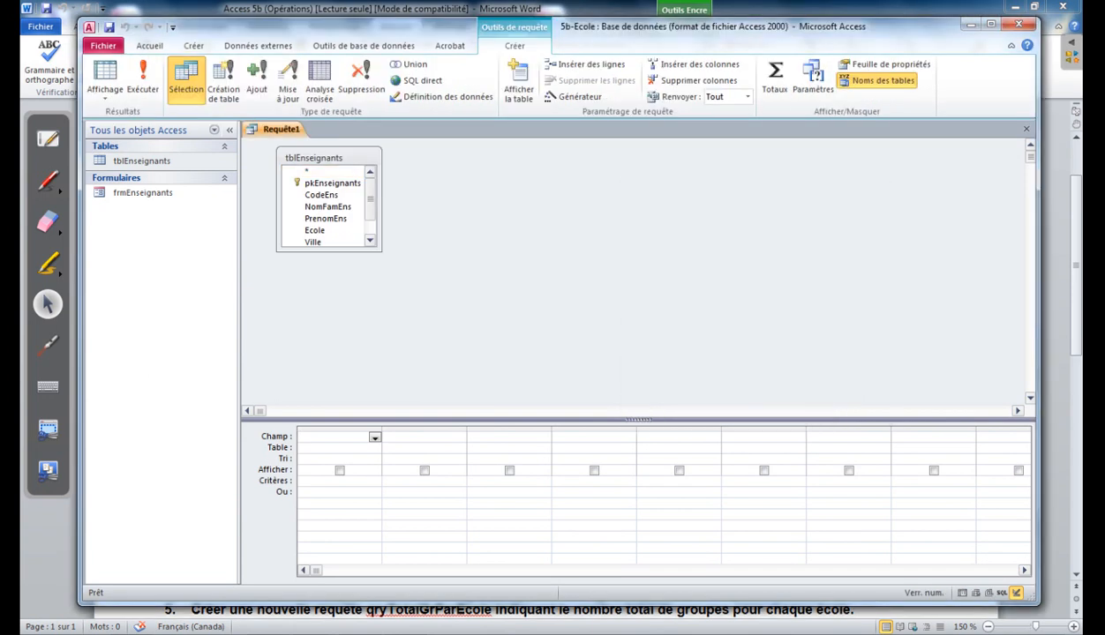
Enlarge the tblEnseignants field list and add the NbGroupes and Ecole fields to the query.
drag(382, 252, 404, 324)
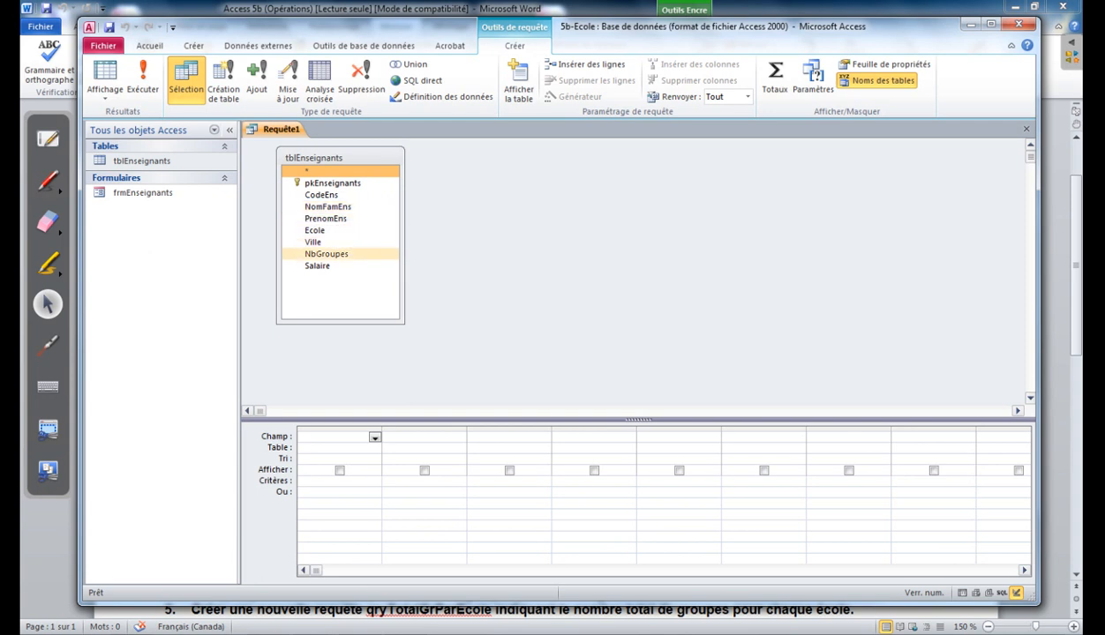
double_click(327, 254)
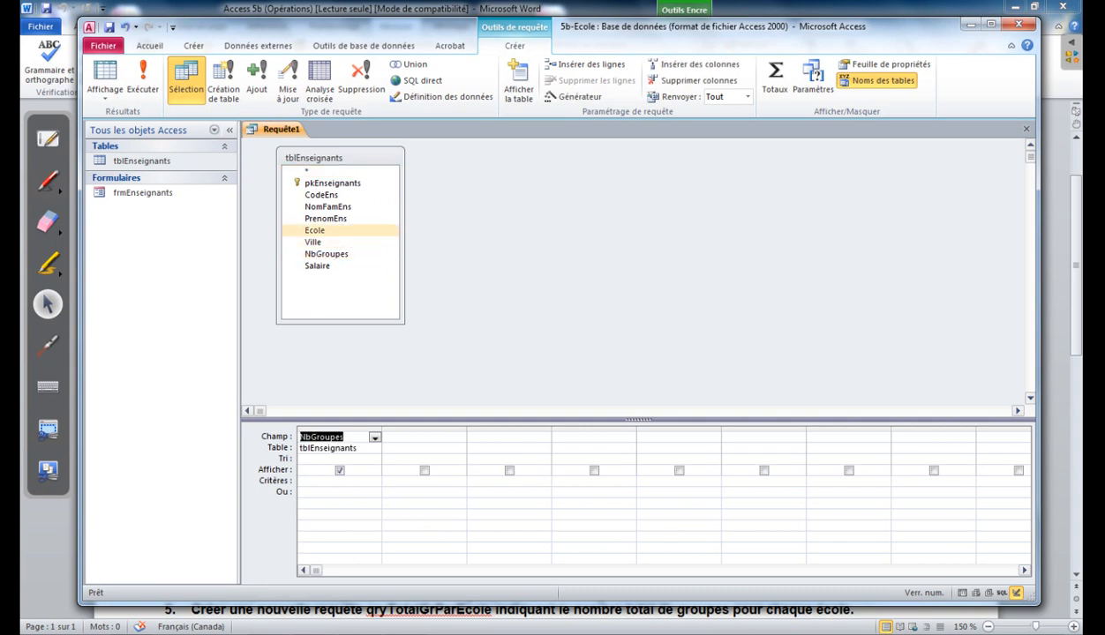
double_click(315, 231)
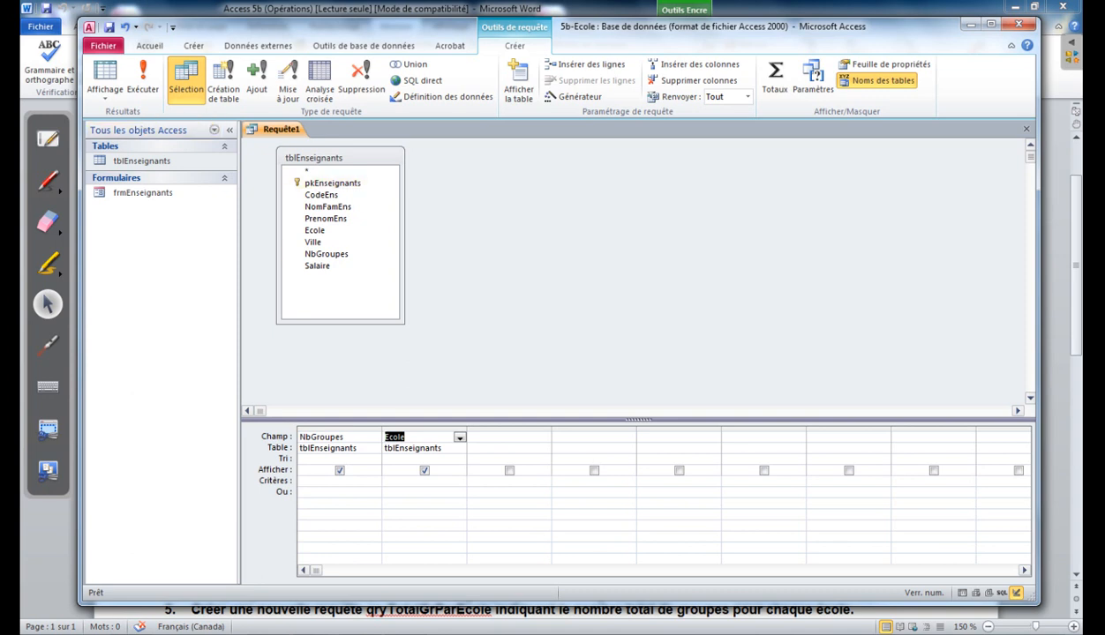
Open the tblEnseignants table and check the school, city and number of groups for the first three teachers.
click(142, 161)
double_click(142, 161)
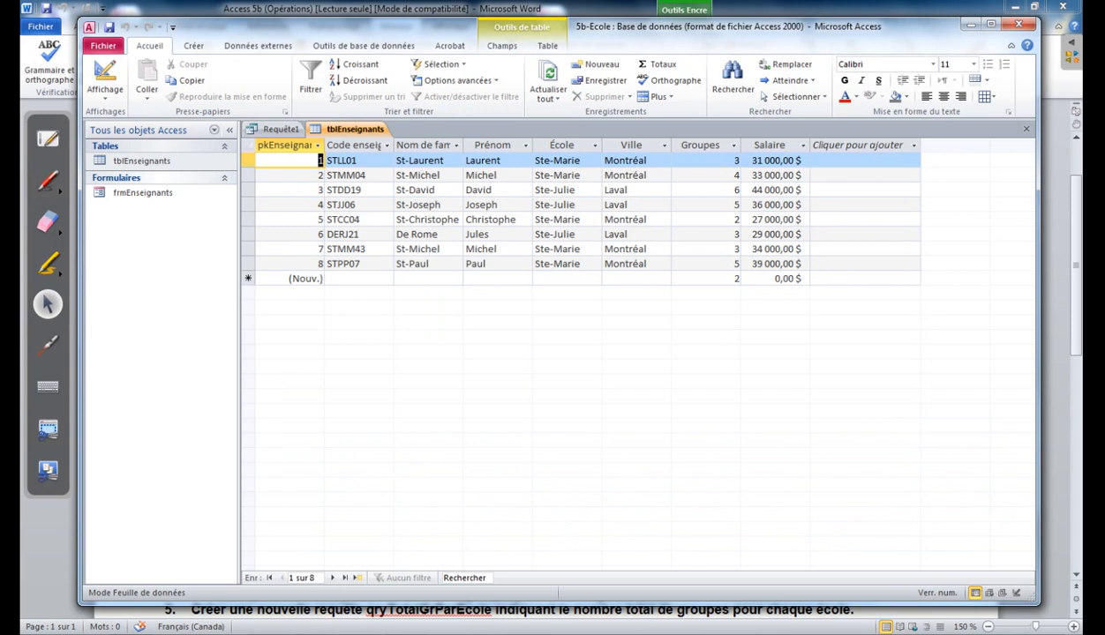
click(498, 160)
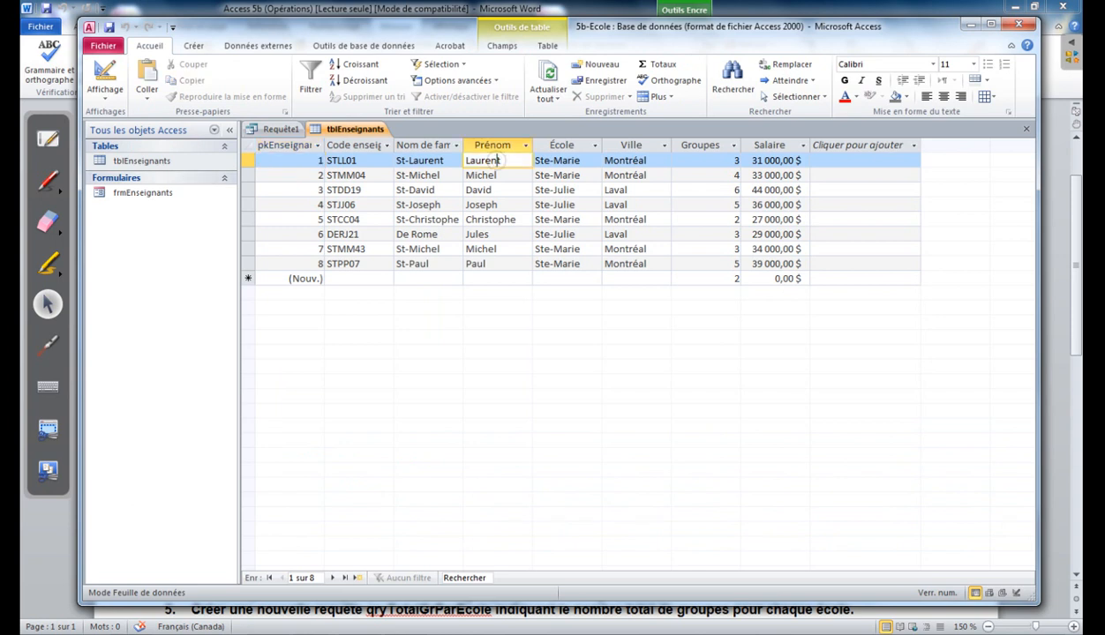
key(Tab)
key(Tab)
key(Tab)
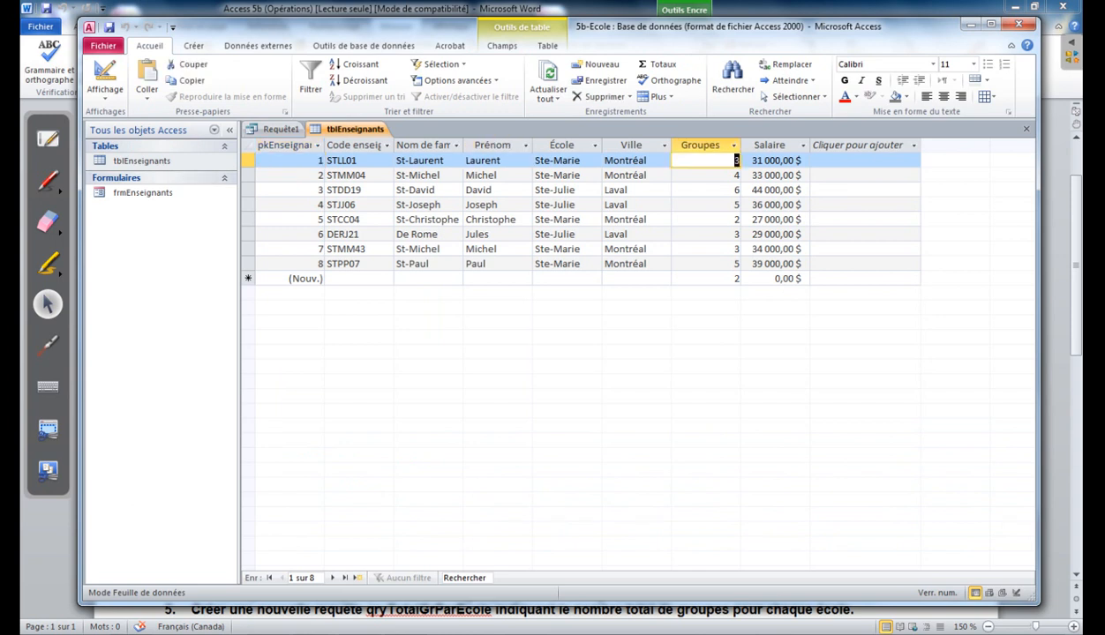
click(499, 174)
key(Tab)
key(Tab)
key(Tab)
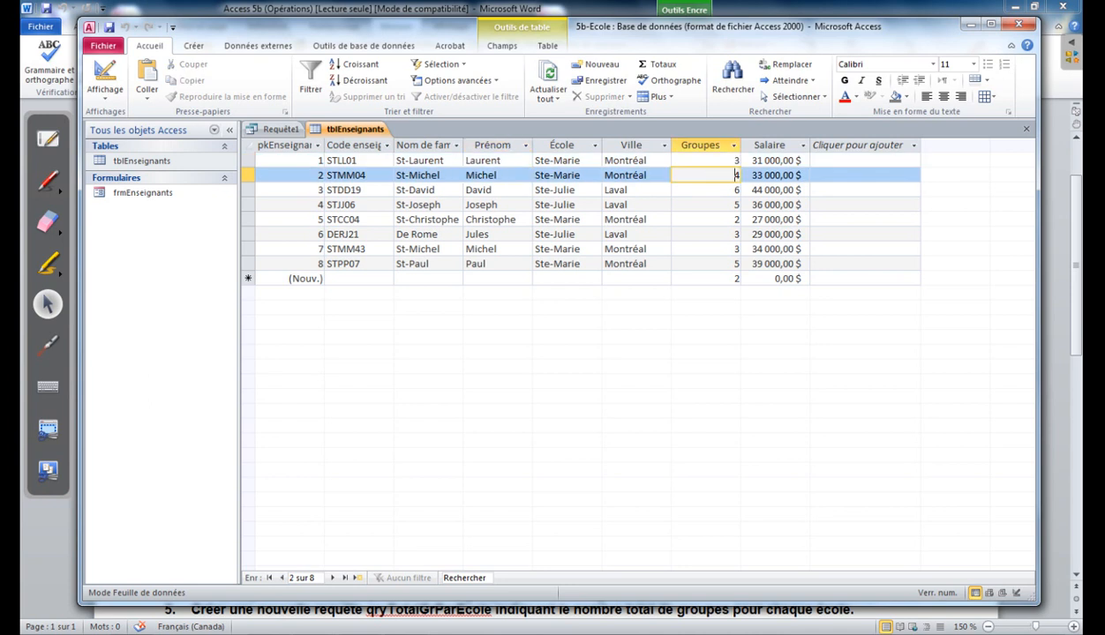
click(508, 189)
key(Tab)
key(Tab)
key(Tab)
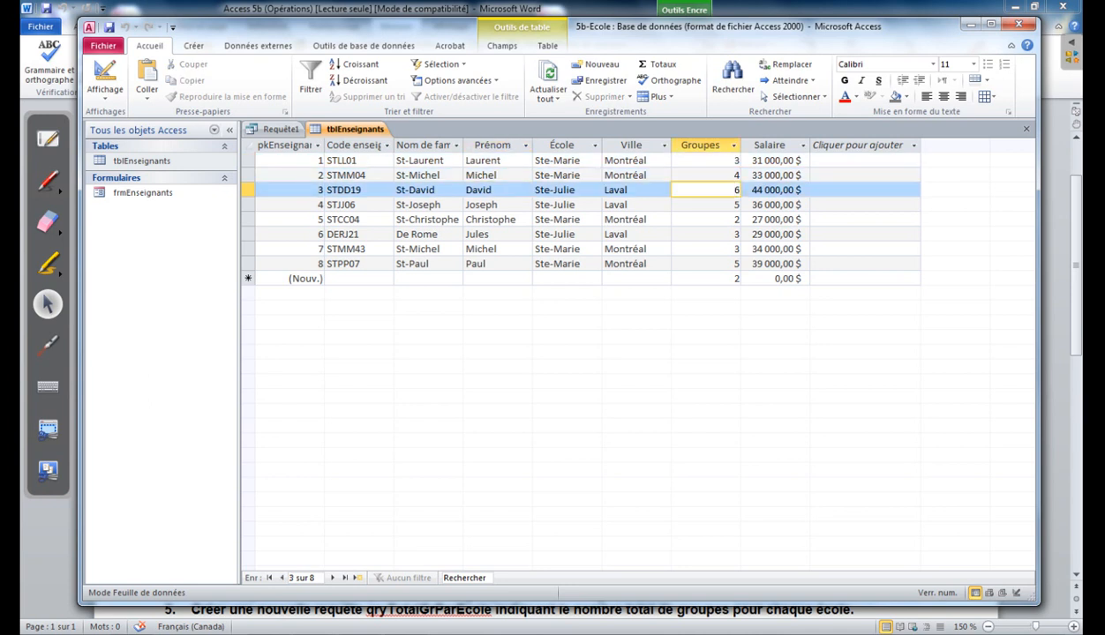
Examine the Groupes and École columns of the table as a whole, and return to the query design.
click(711, 143)
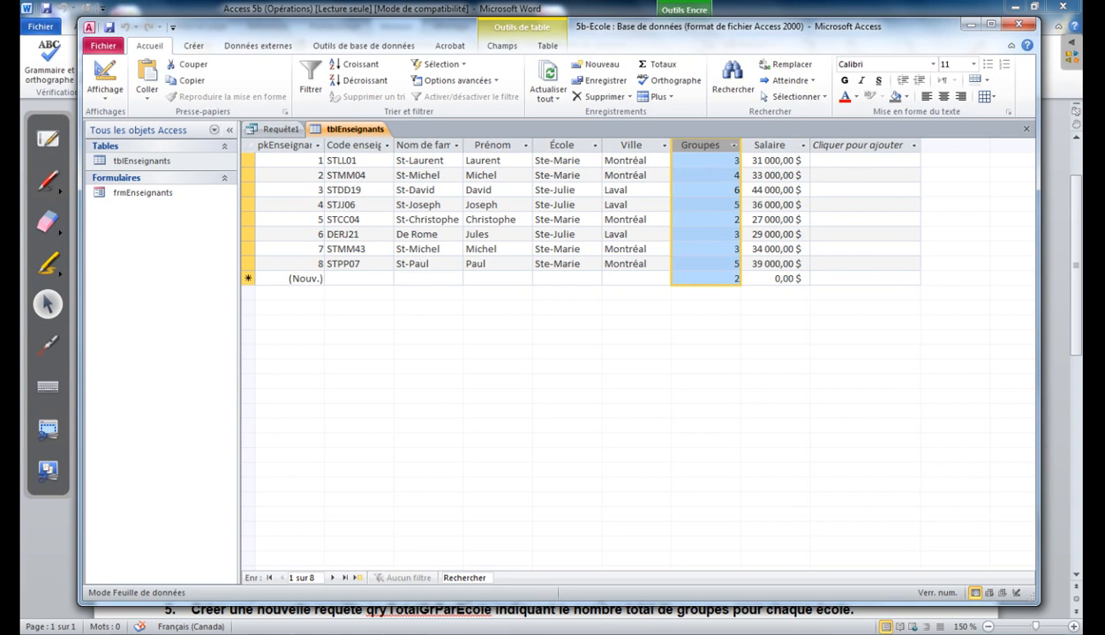
click(562, 145)
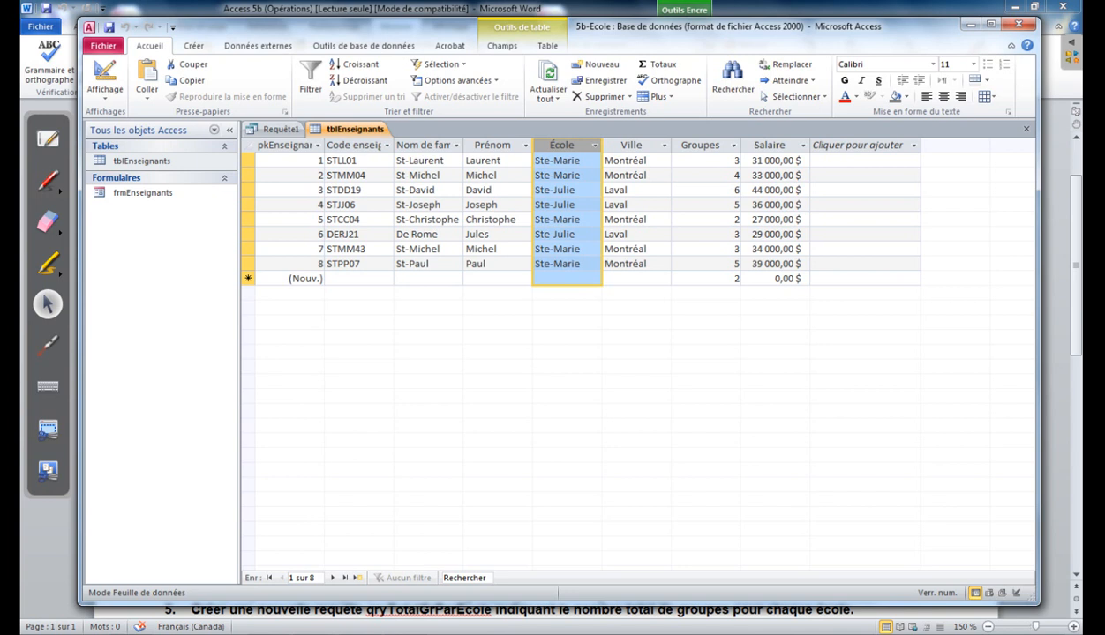
click(280, 130)
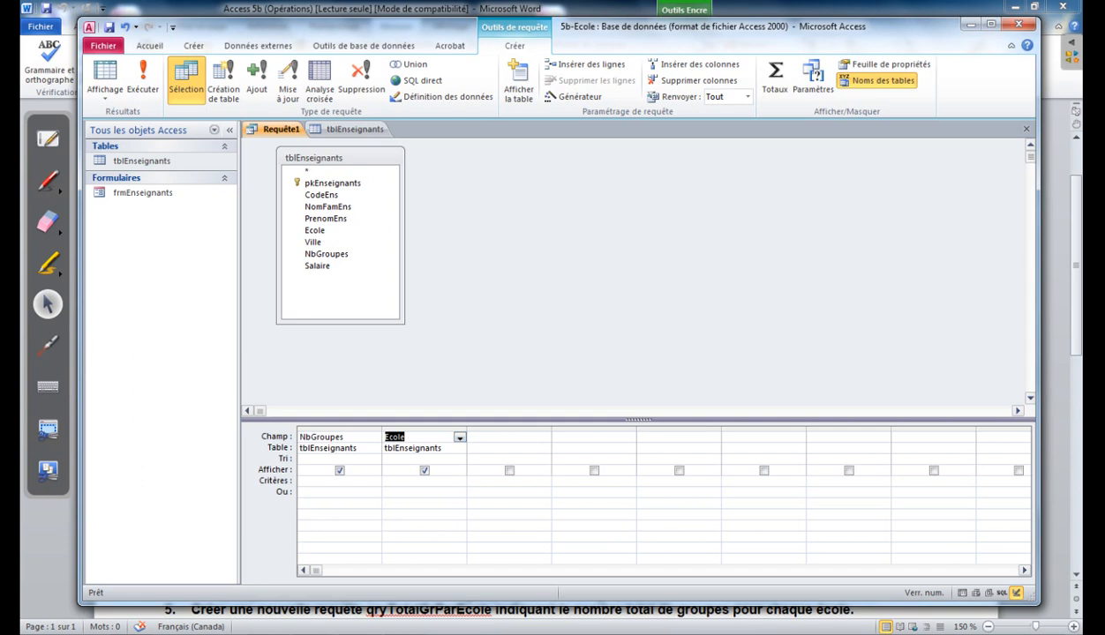
Show the Opération row in the query grid by turning on Totaux.
click(349, 437)
click(415, 437)
click(338, 459)
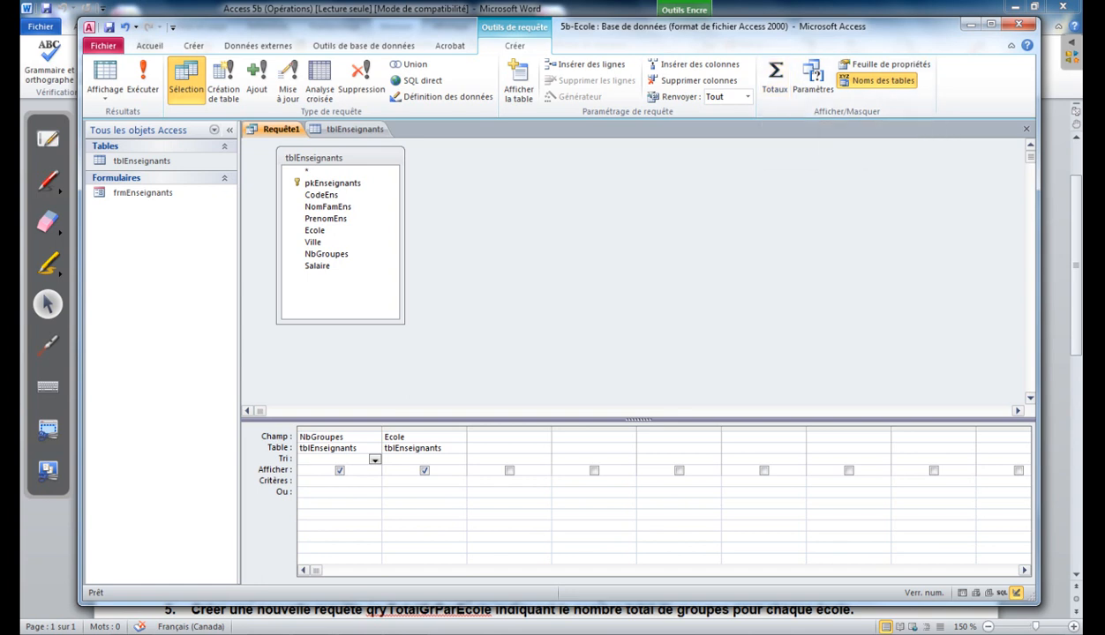
click(338, 429)
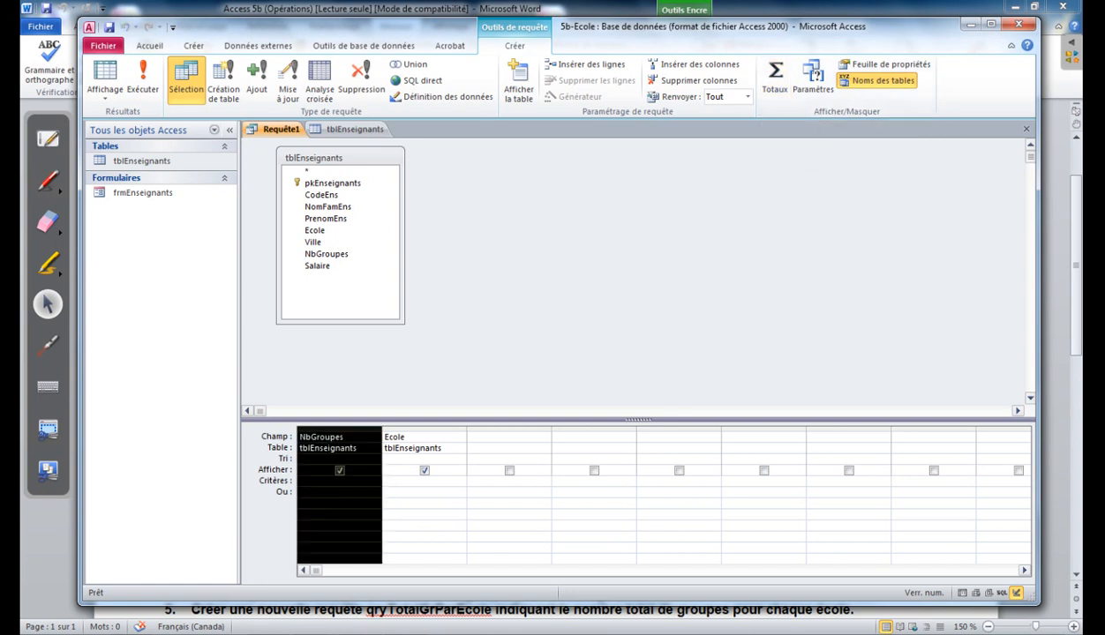
right_click(338, 432)
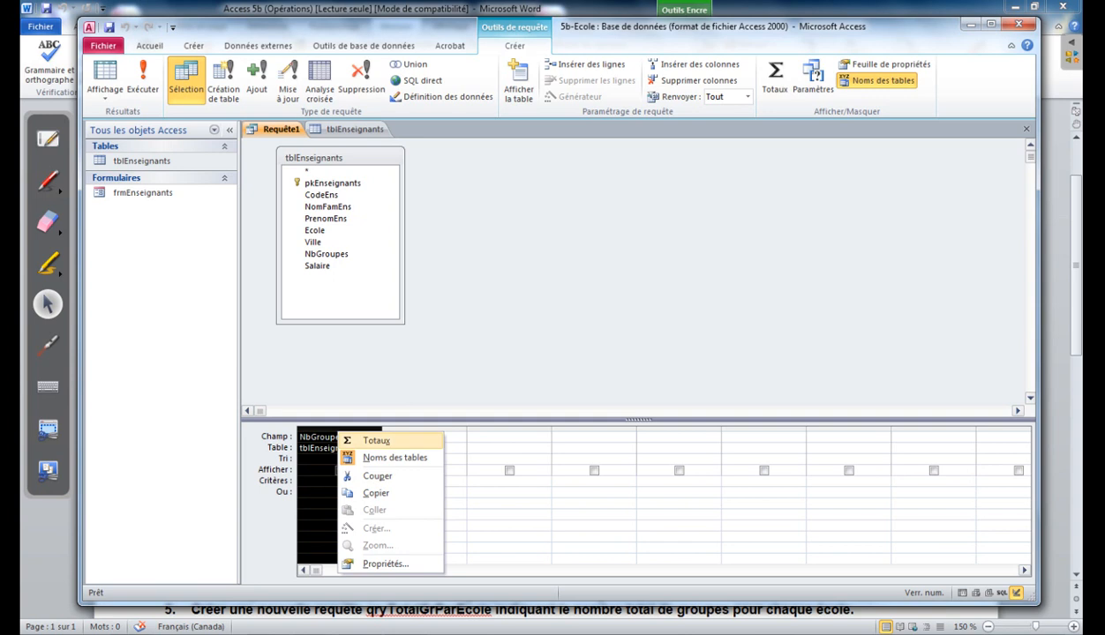
click(376, 441)
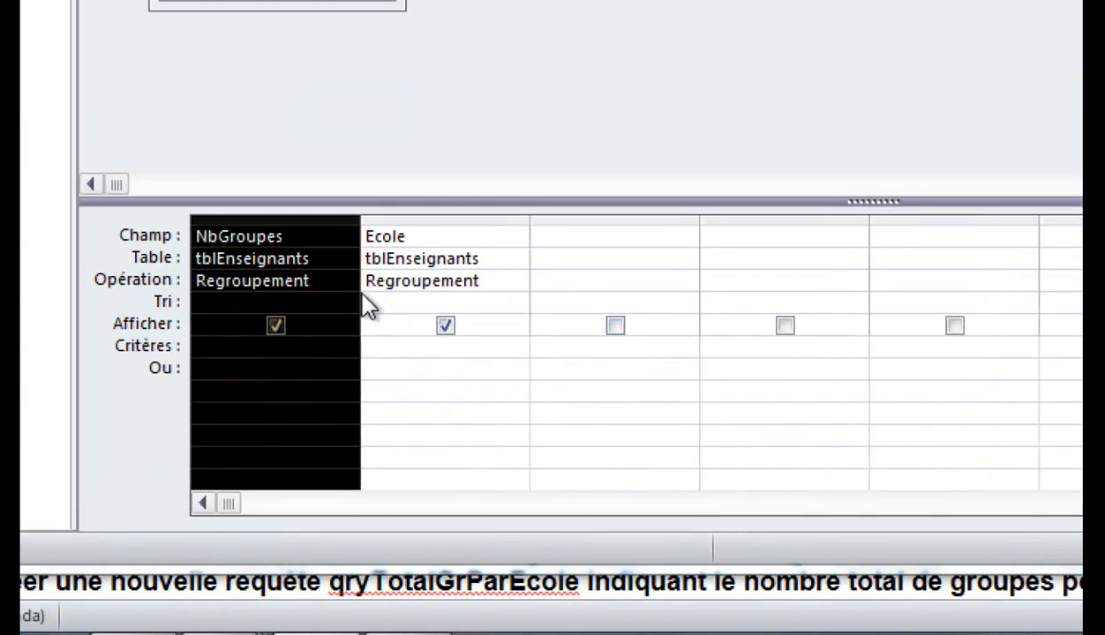
Set the operation of the NbGroupes field to Moyenne, keeping Regroupement for Ecole.
click(374, 459)
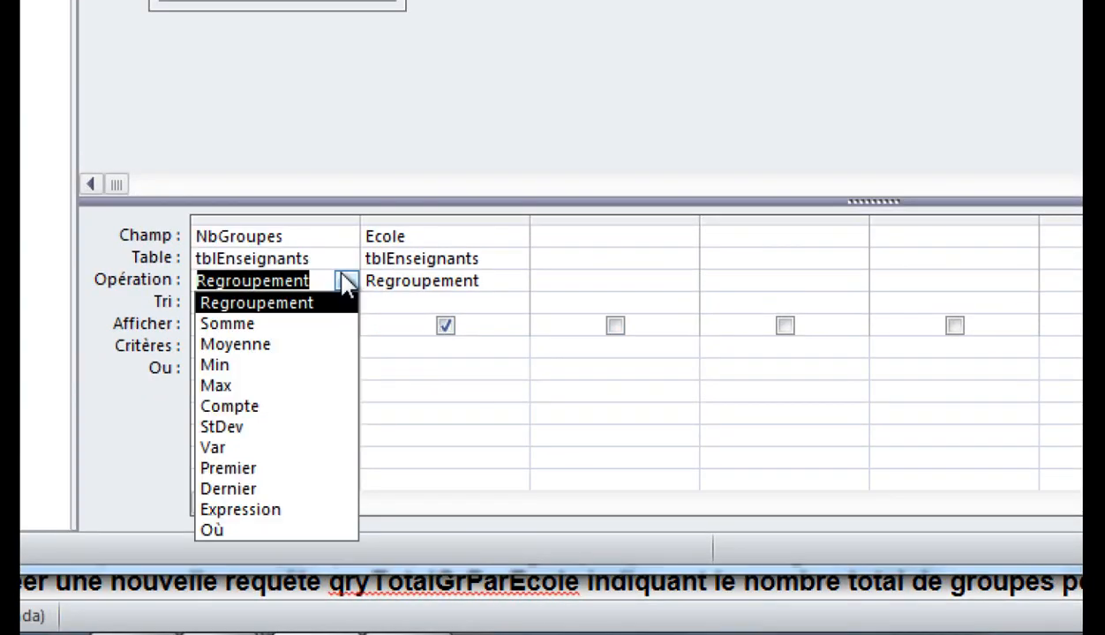
click(404, 283)
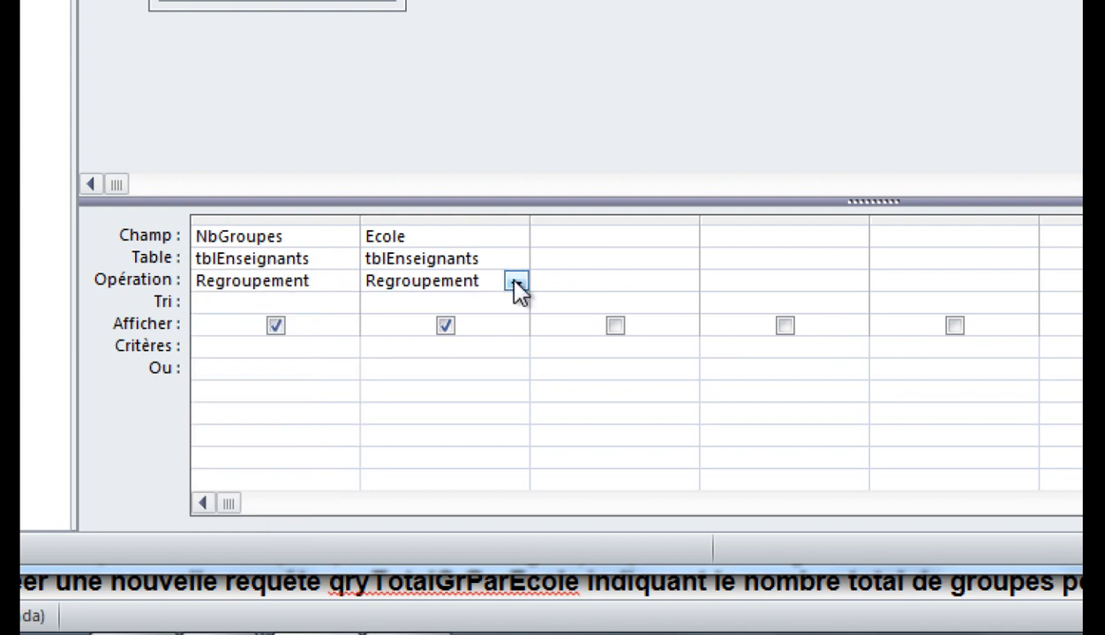
click(347, 282)
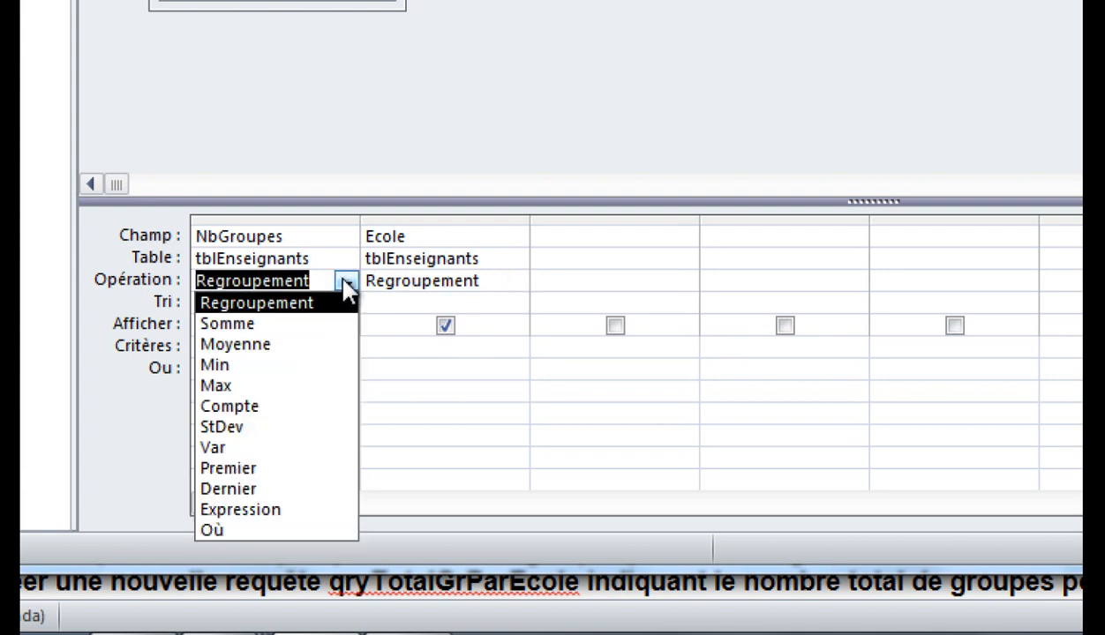
click(319, 346)
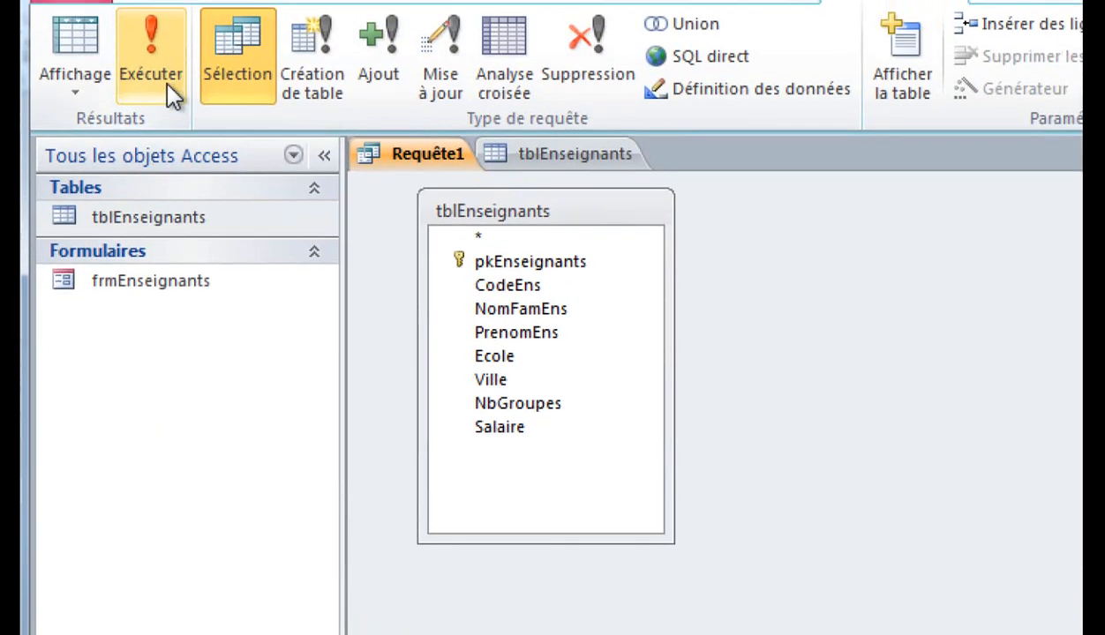
Run the query to examine the average number of groups per school, and return to its design.
click(168, 88)
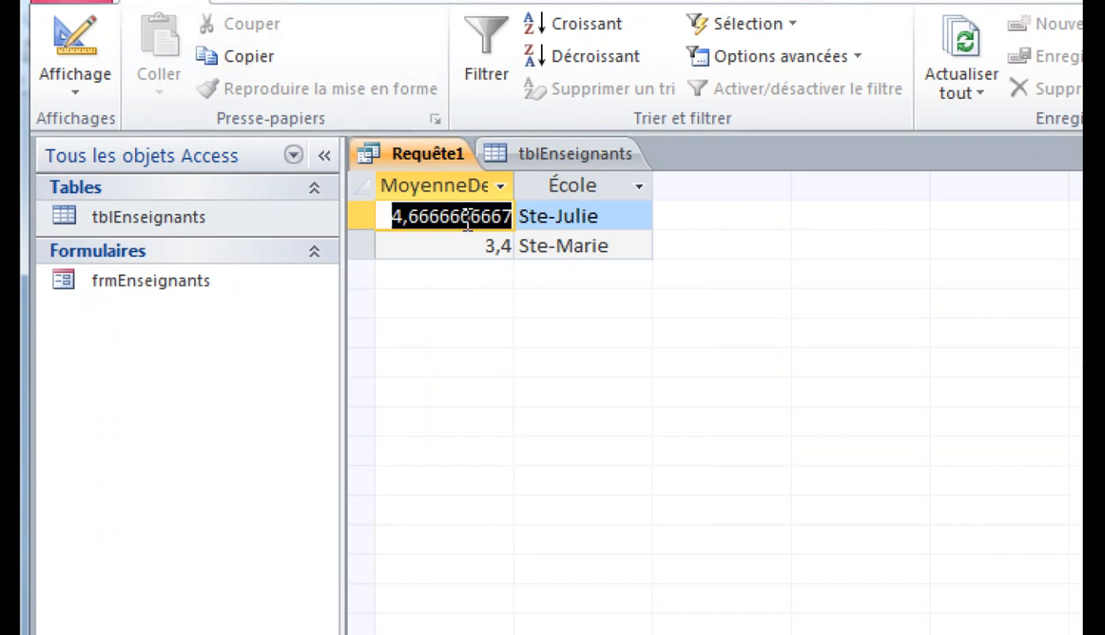
click(574, 255)
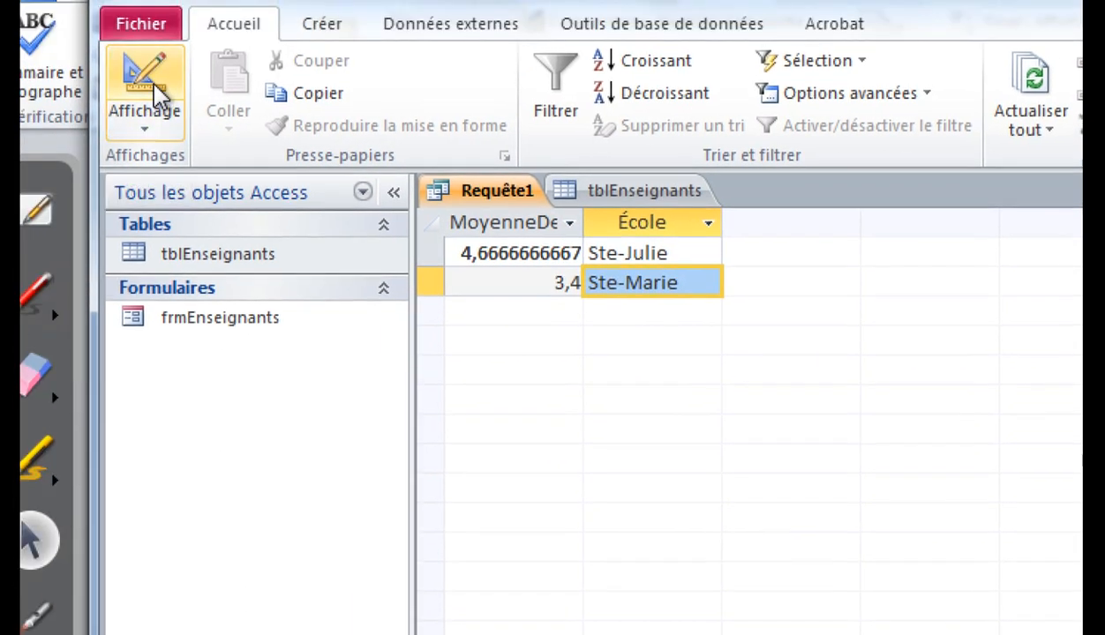
click(128, 69)
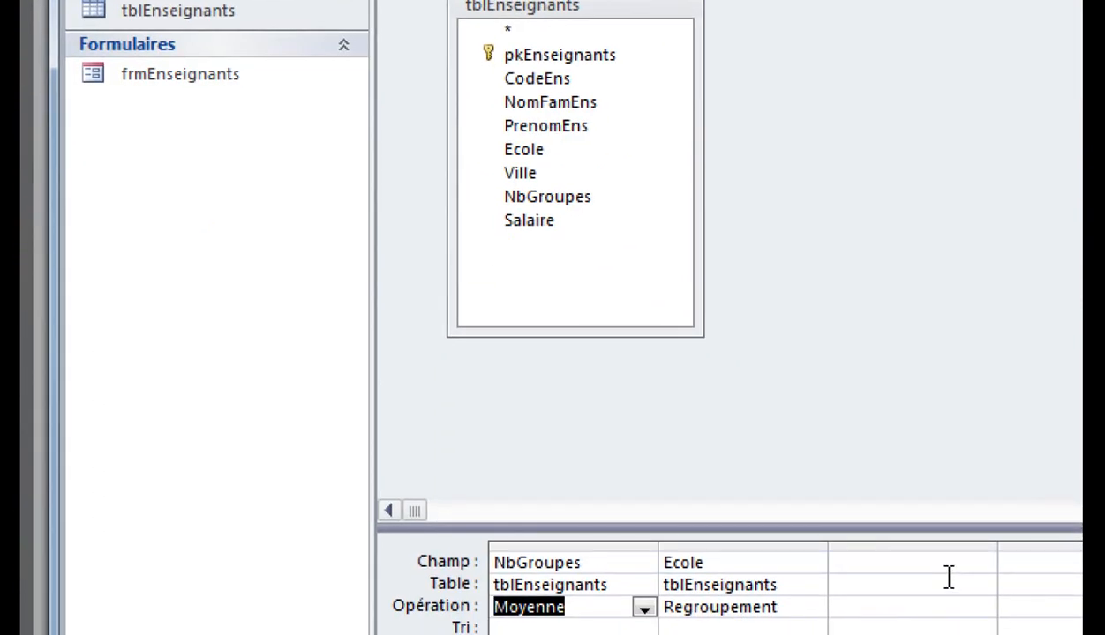
Reposition the tblEnseignants field list in the design area and add the PrenomEns field to the query with Regroupement.
drag(647, 9, 671, 119)
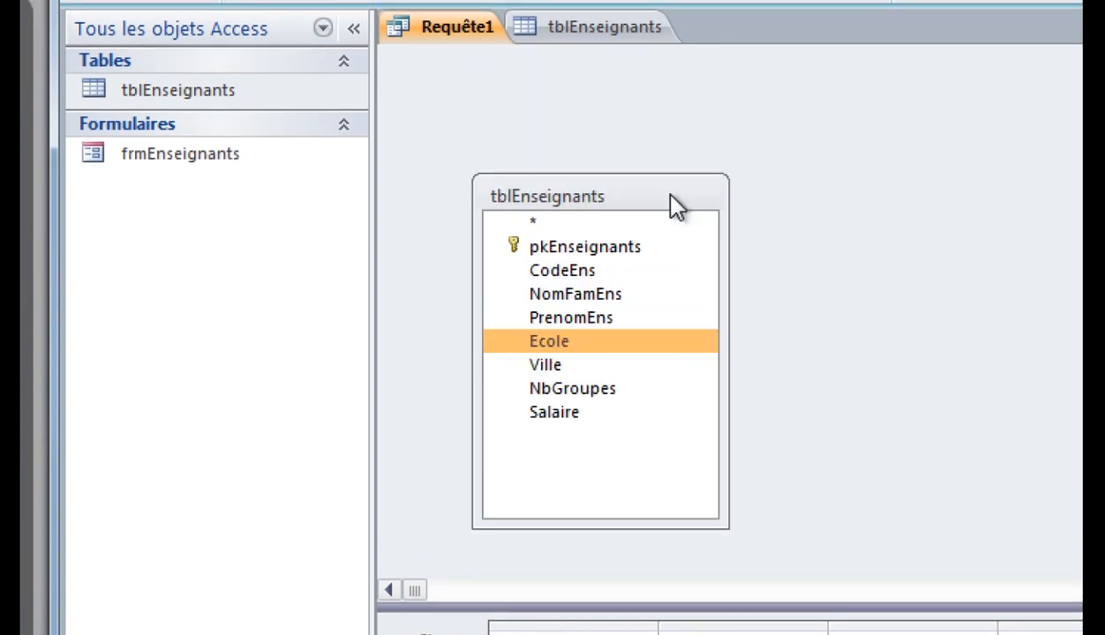
drag(675, 206, 690, 245)
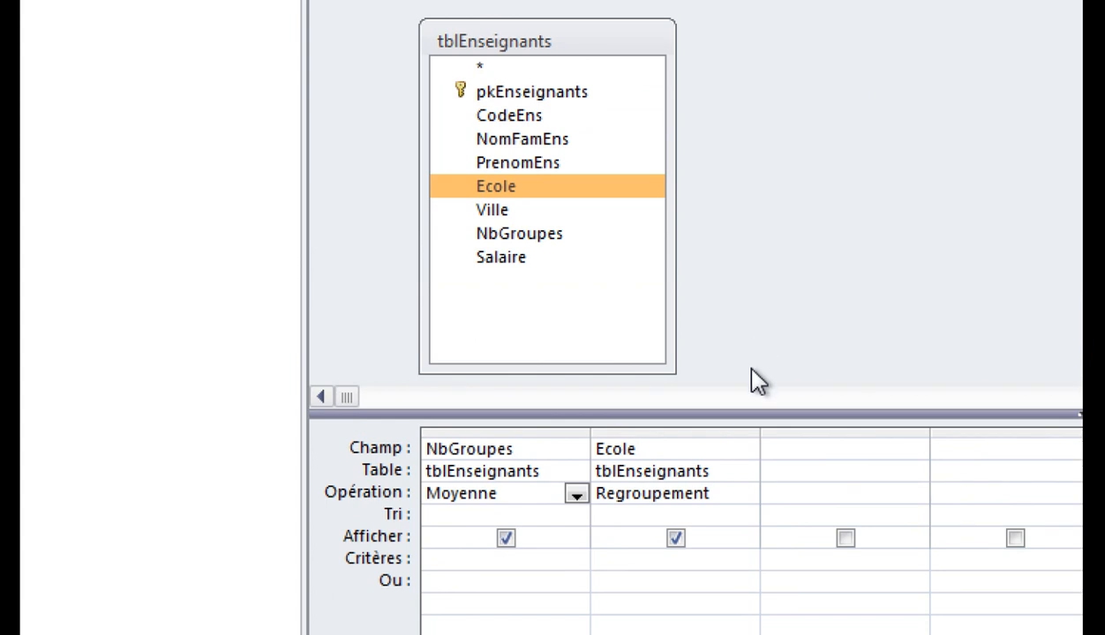
double_click(544, 166)
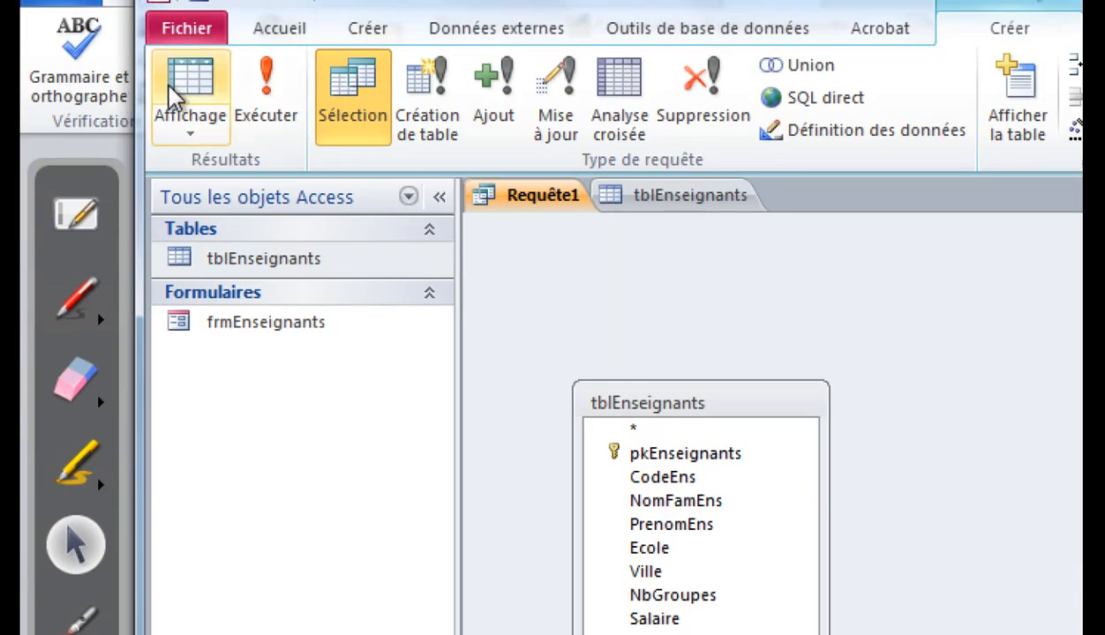
Run the query and examine how the averages are grouped by school and first name.
click(246, 93)
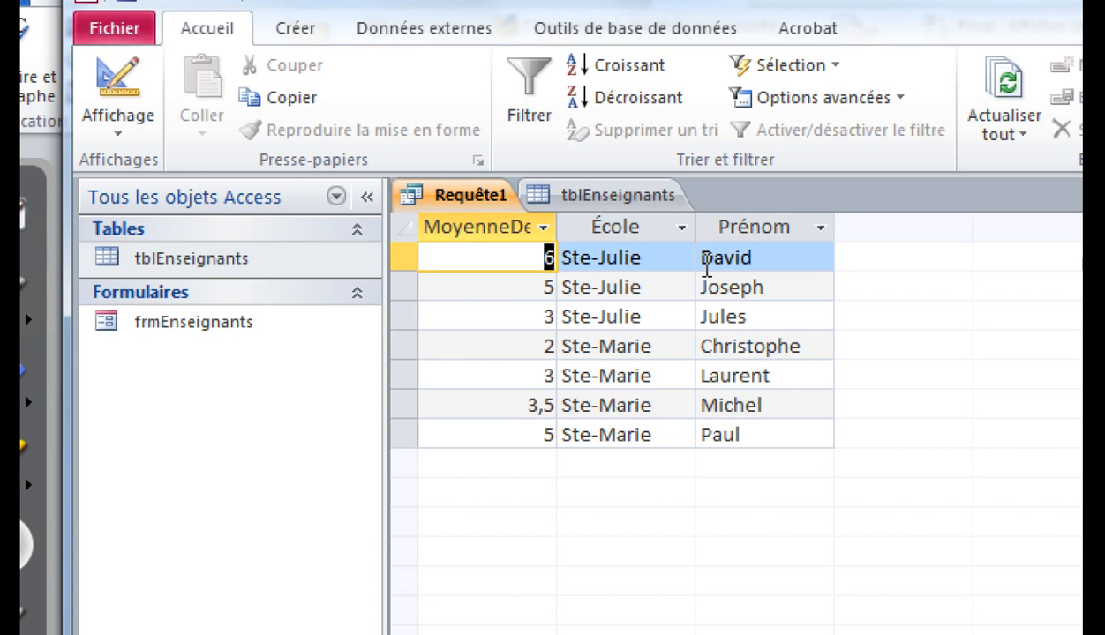
click(636, 257)
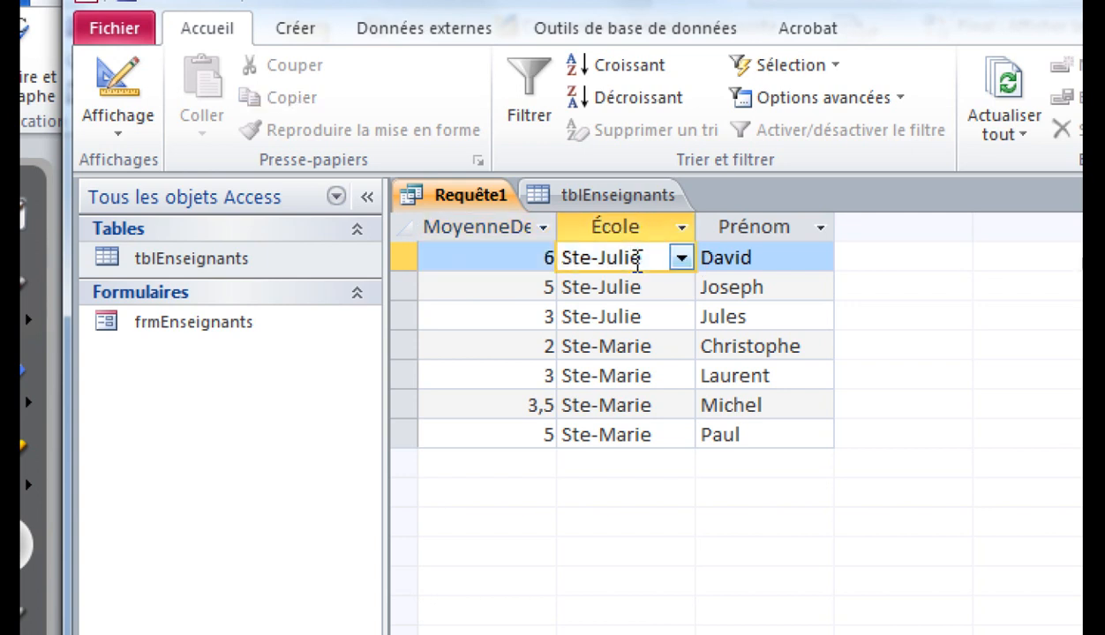
click(740, 258)
click(525, 258)
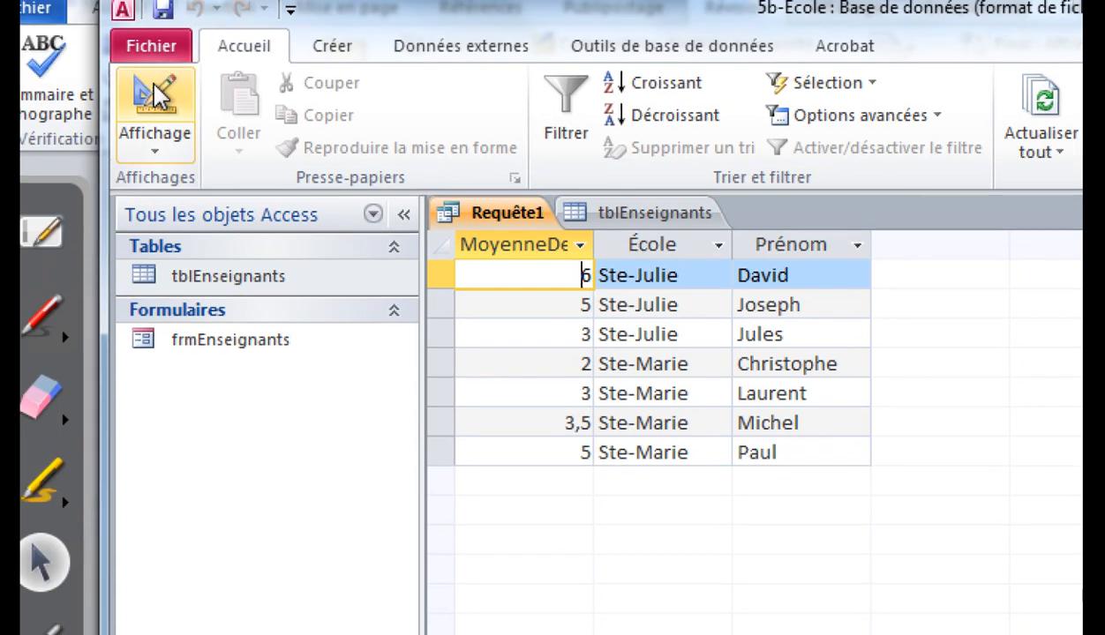
Return to the query design and remove the PrenomEns and NbGroupes columns, keeping Ecole.
click(119, 88)
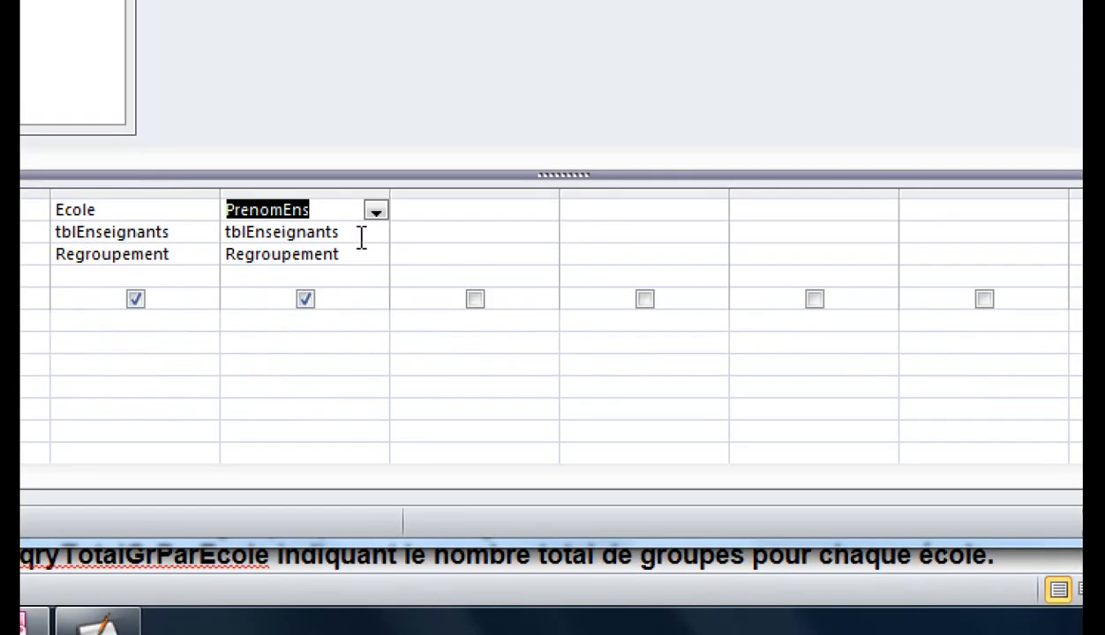
click(308, 187)
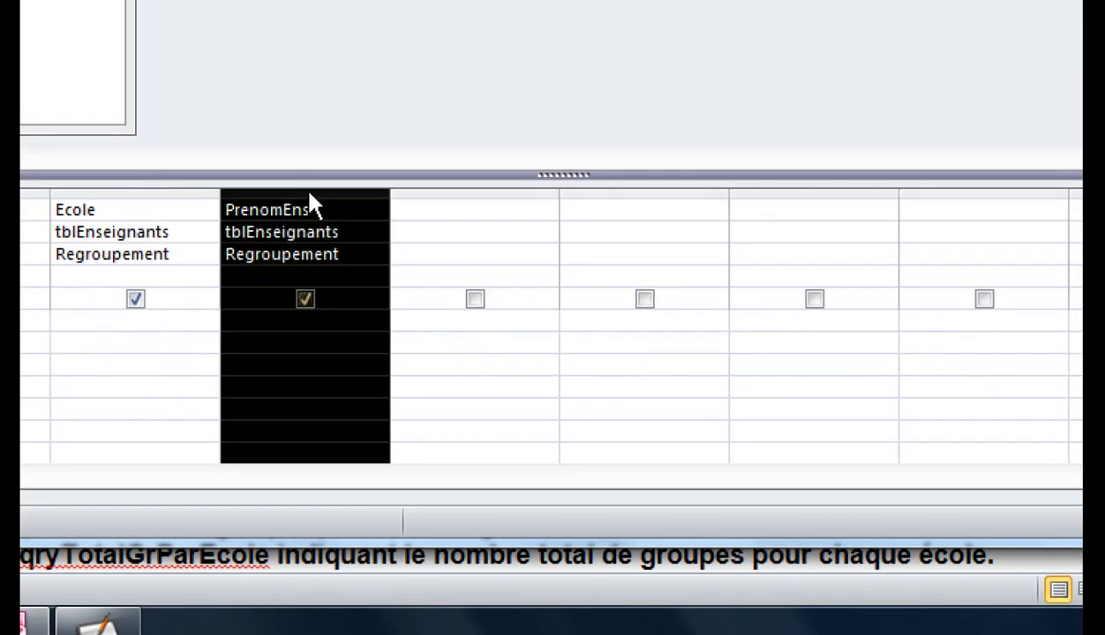
key(Delete)
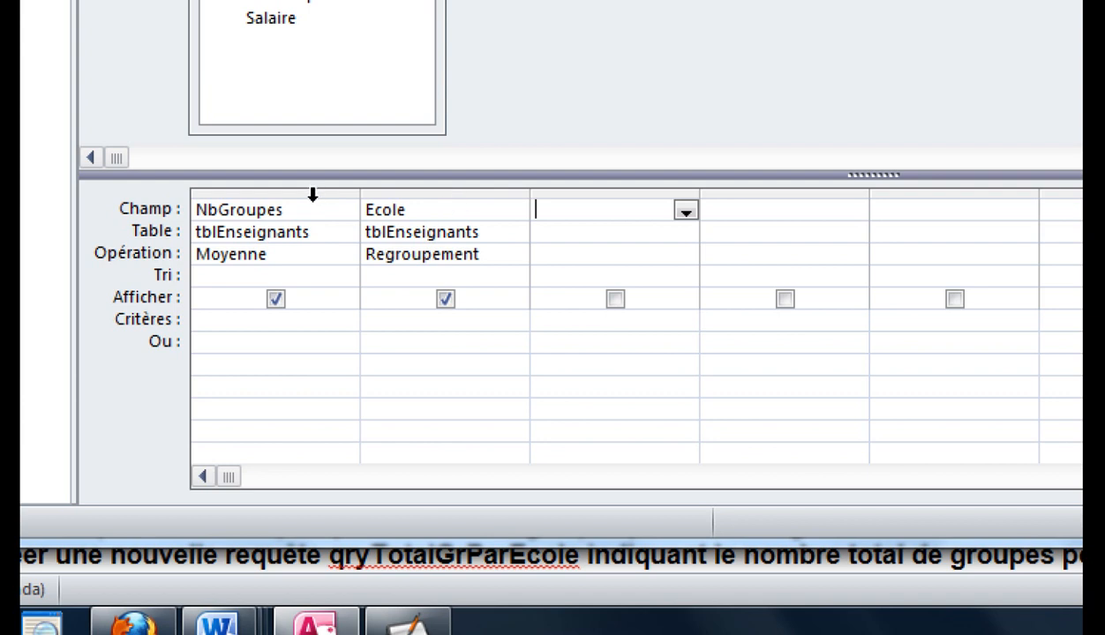
click(271, 192)
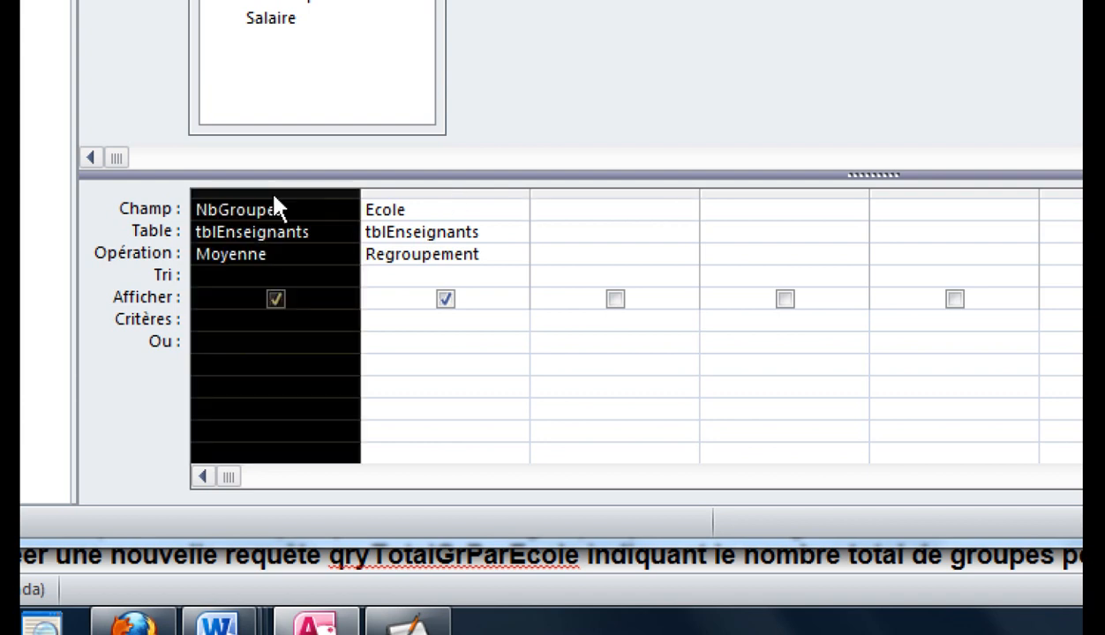
key(Delete)
Add the Salaire field with the Somme operation and run the query to examine total salaries per school.
click(419, 193)
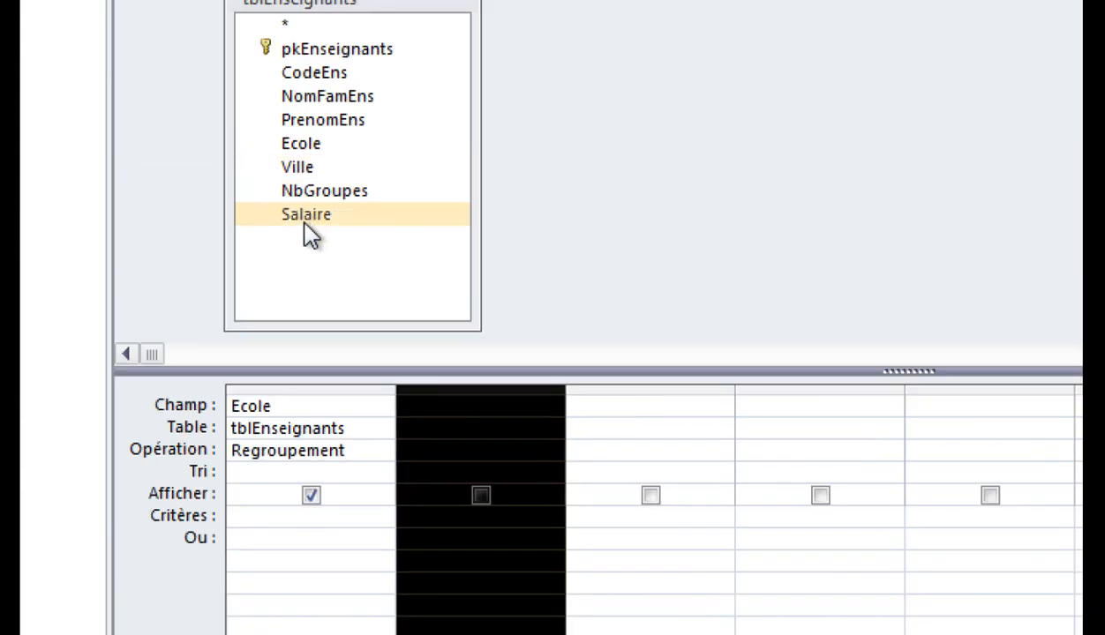
double_click(268, 25)
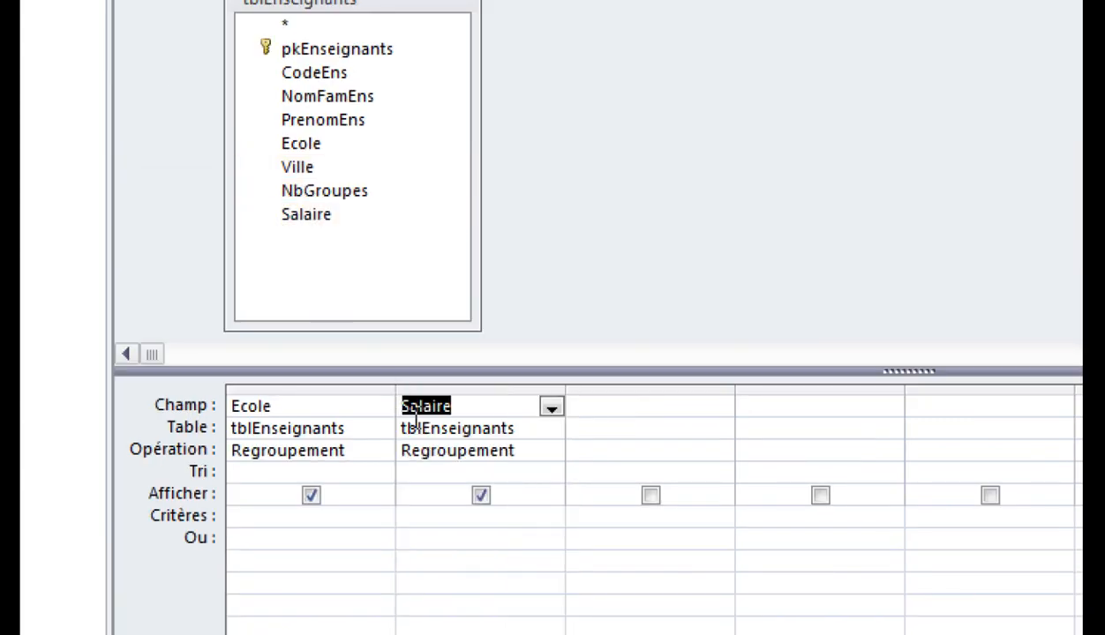
click(534, 451)
click(549, 455)
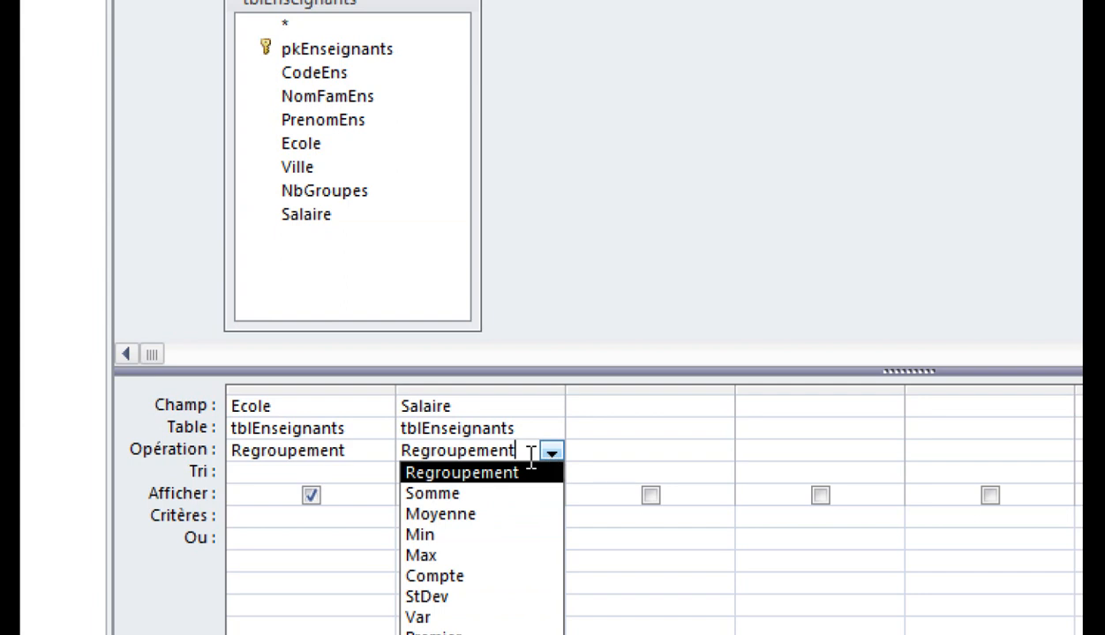
click(477, 499)
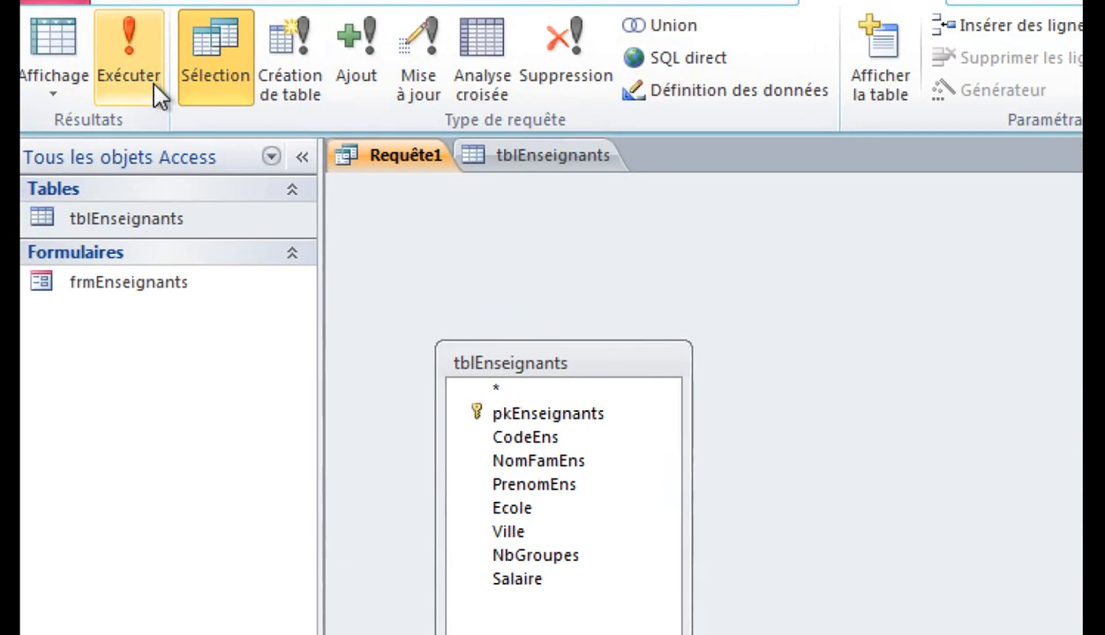
click(157, 95)
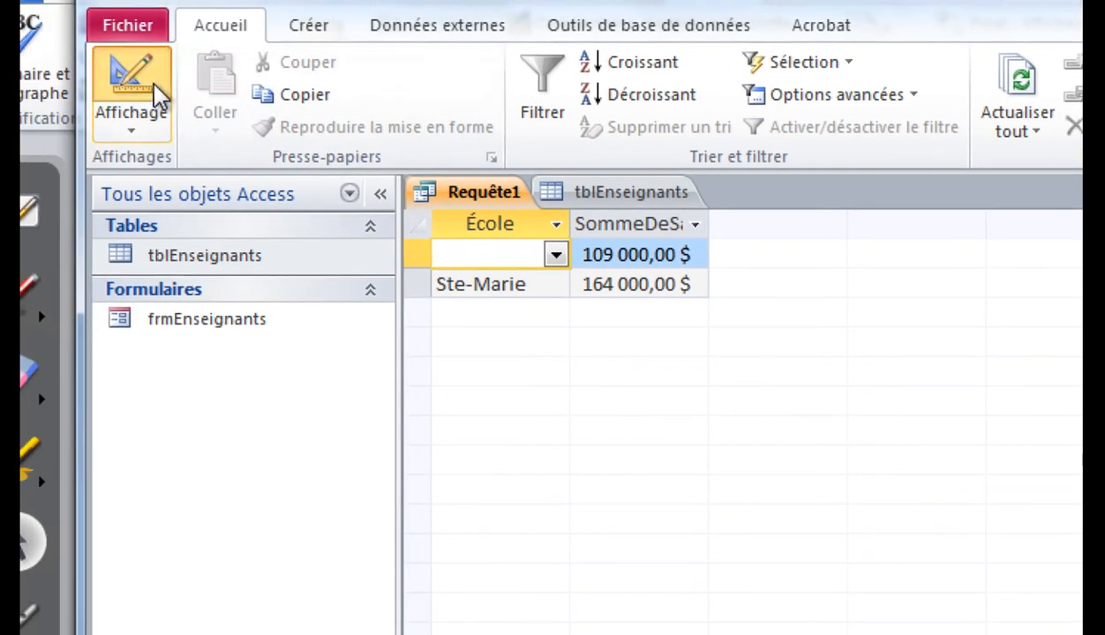
Return to the design, set the Salaire operation to Min, and run the query to examine each school's lowest salary.
click(132, 89)
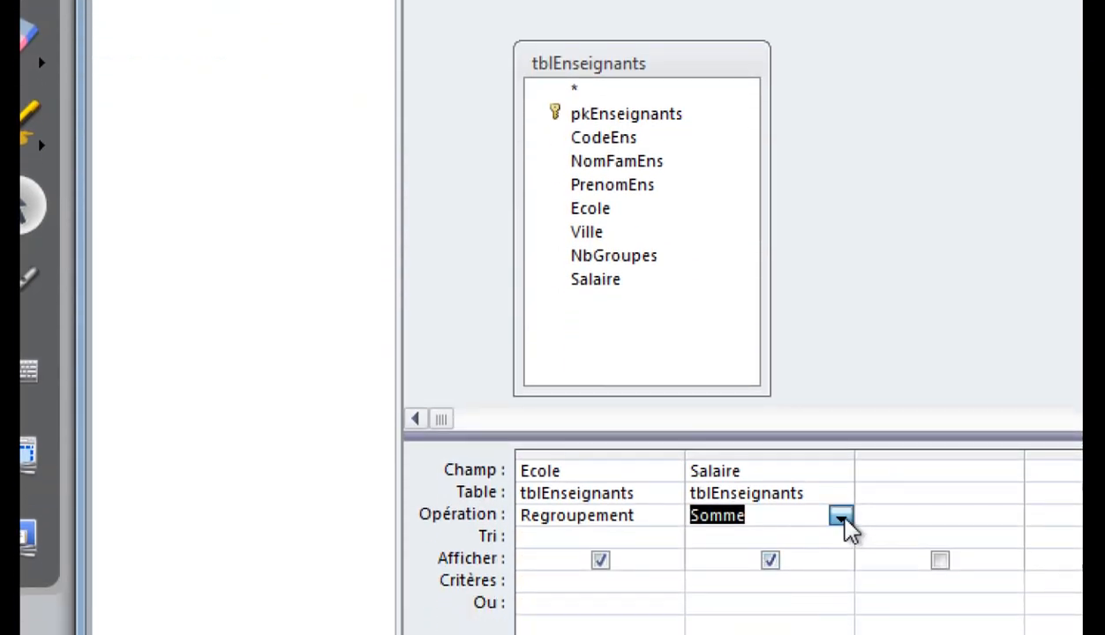
click(840, 517)
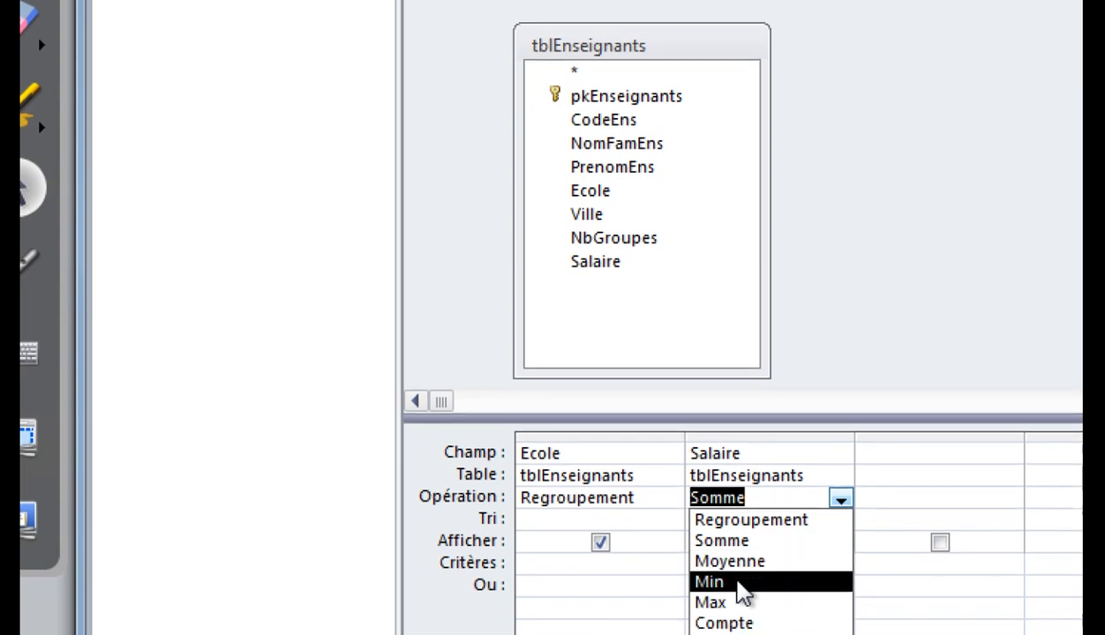
click(737, 599)
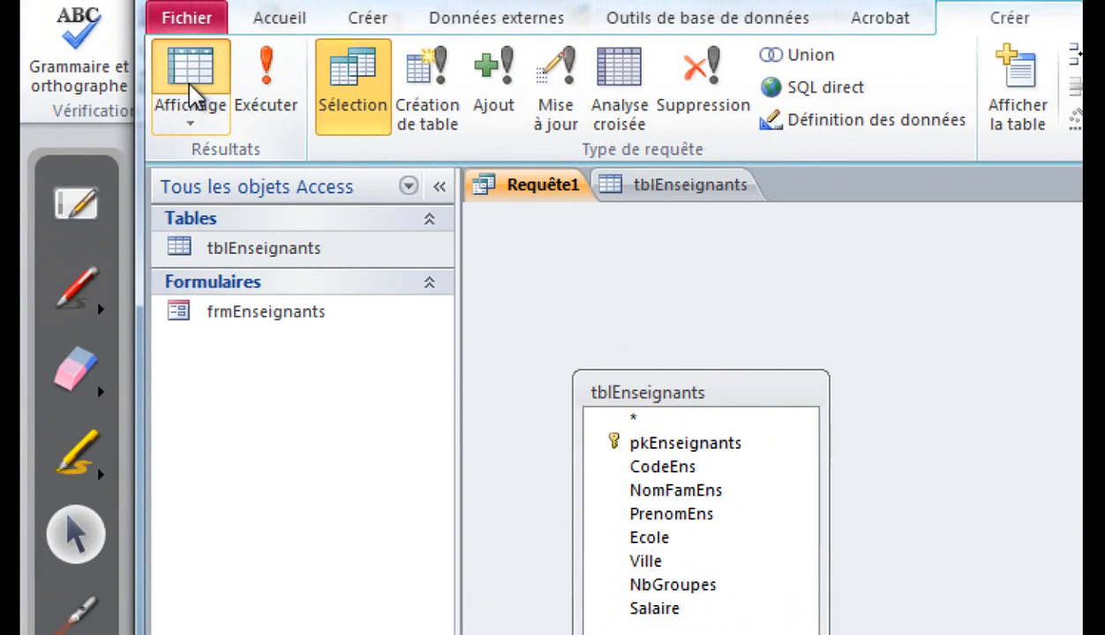
click(190, 93)
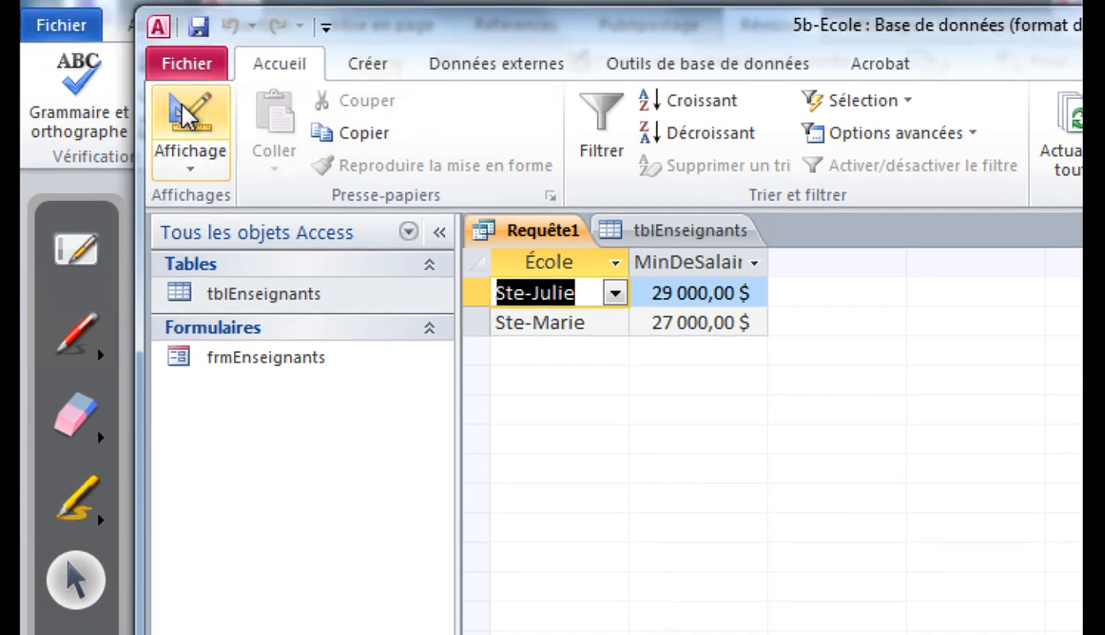
Return to the query design and remove the Ecole and Salaire columns to empty the grid.
click(189, 89)
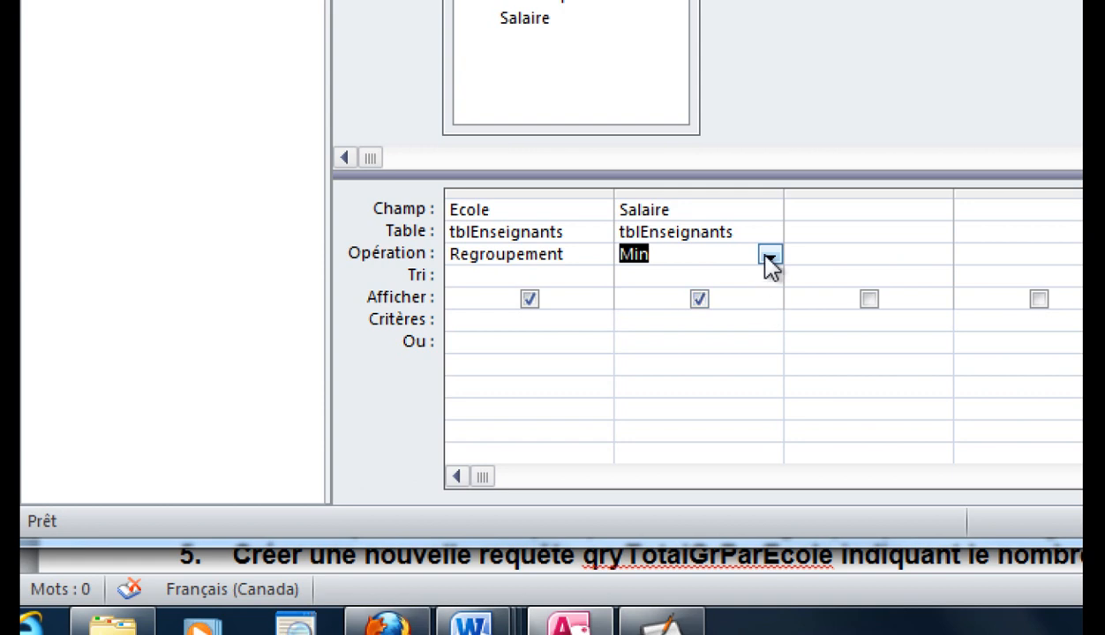
click(770, 255)
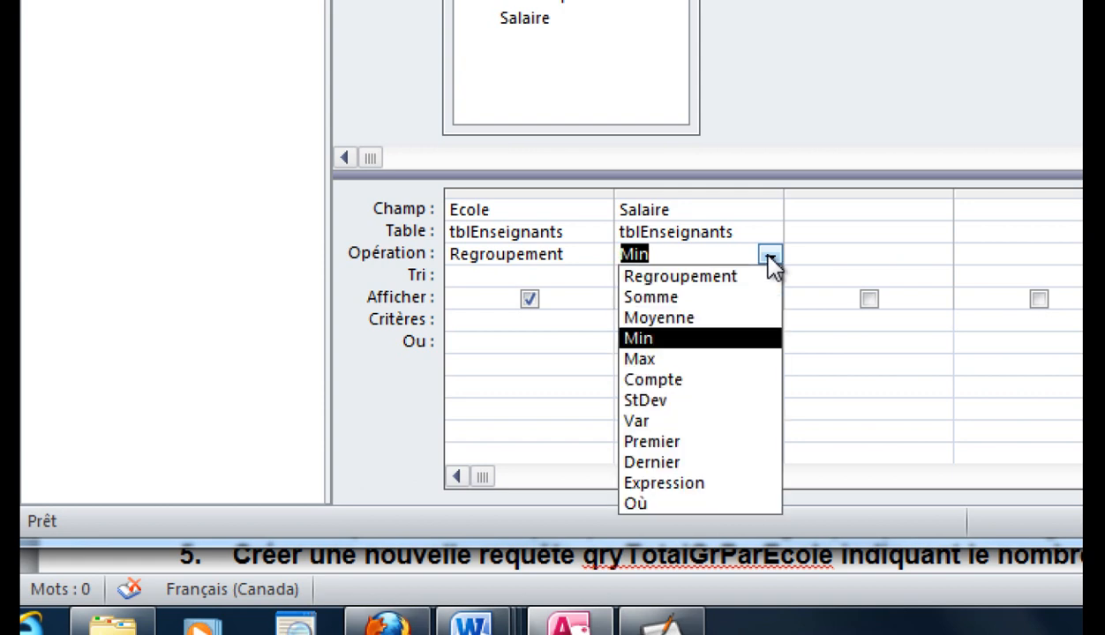
click(845, 215)
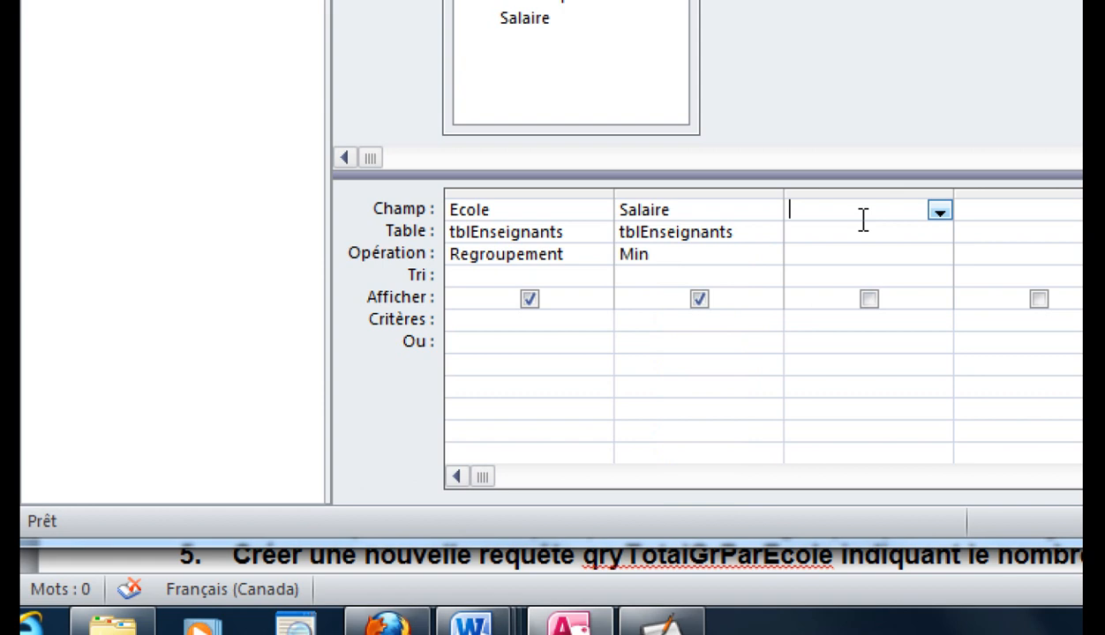
click(541, 193)
key(Delete)
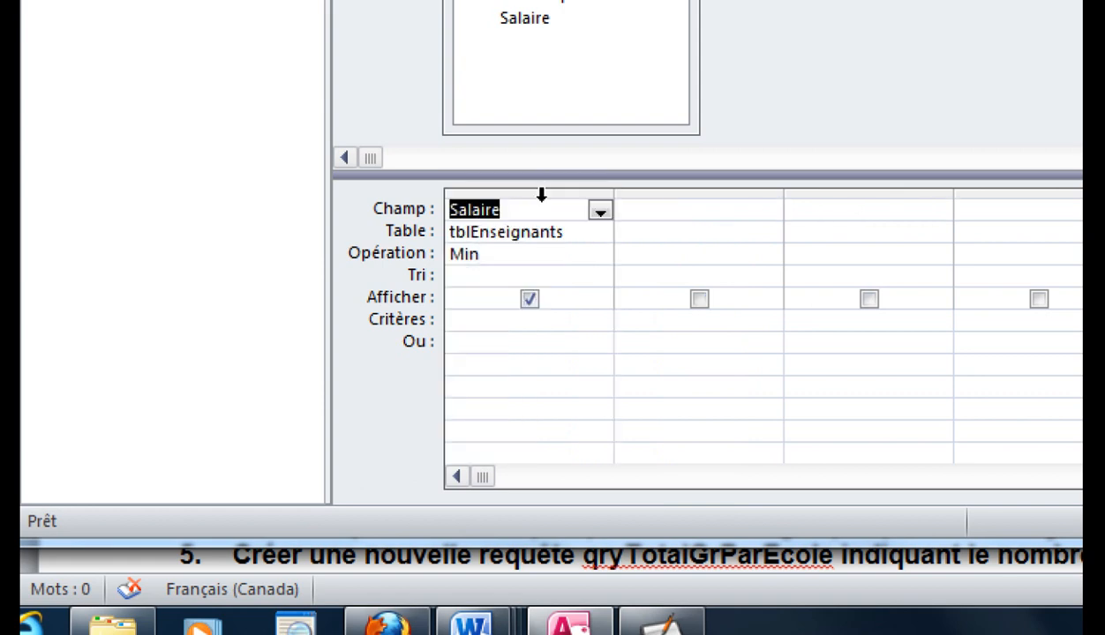
click(590, 194)
key(Delete)
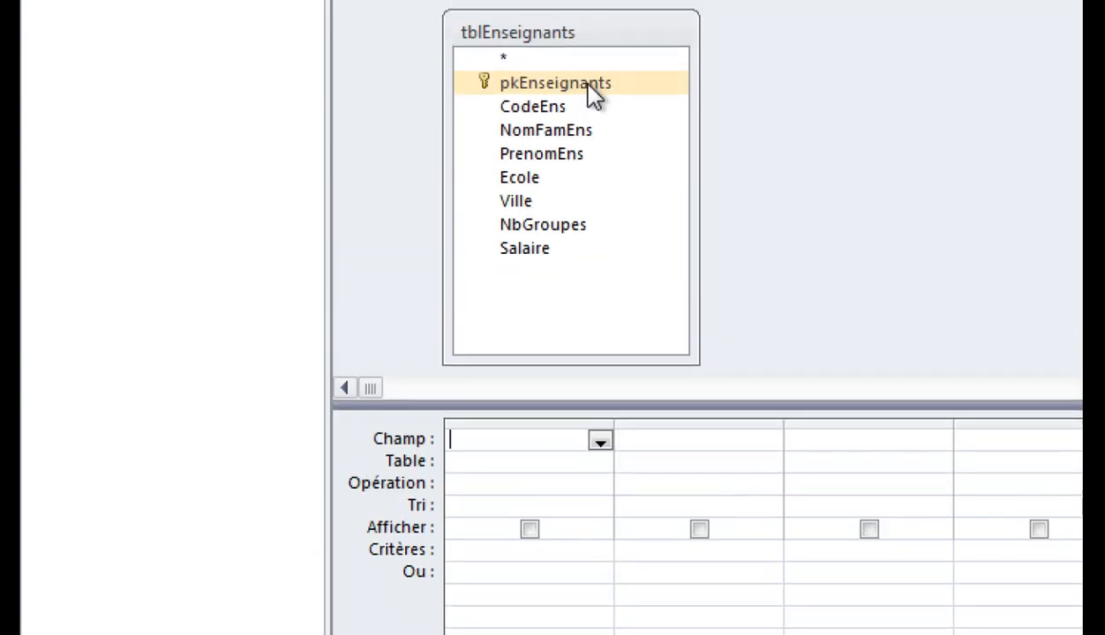
Add the pkEnseignants field with the Compte operation and run the query to count the teachers.
double_click(574, 93)
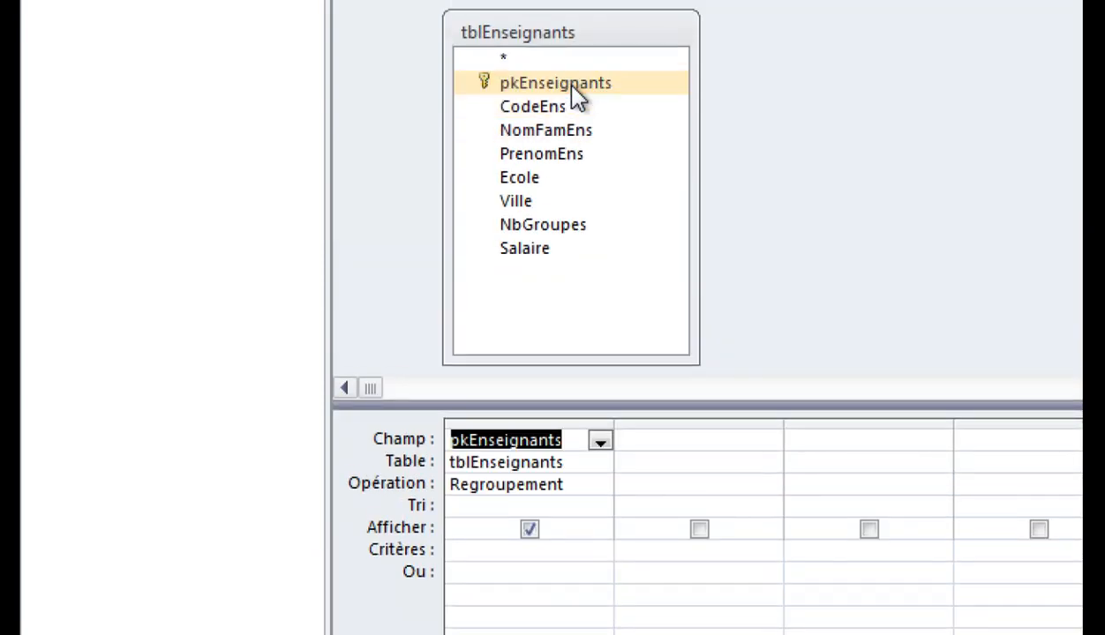
click(599, 485)
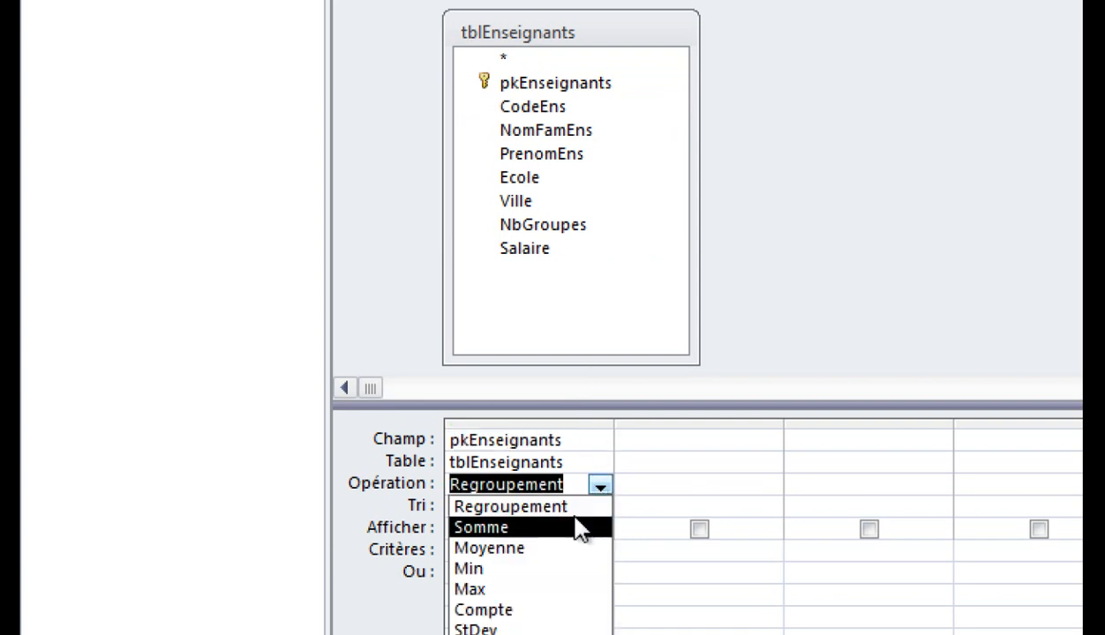
click(557, 610)
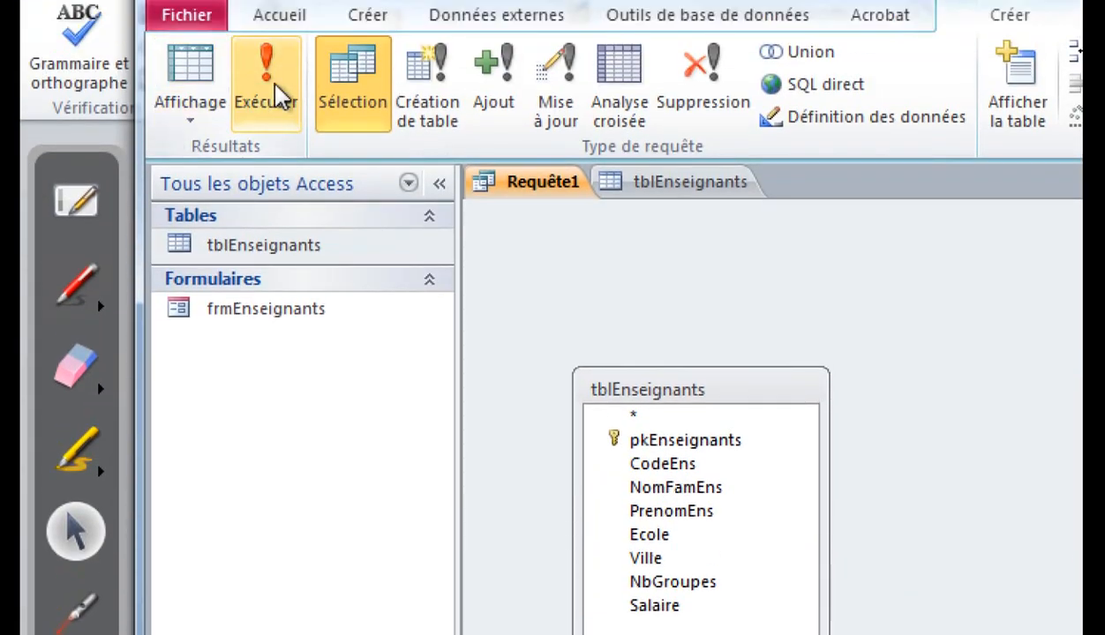
click(279, 95)
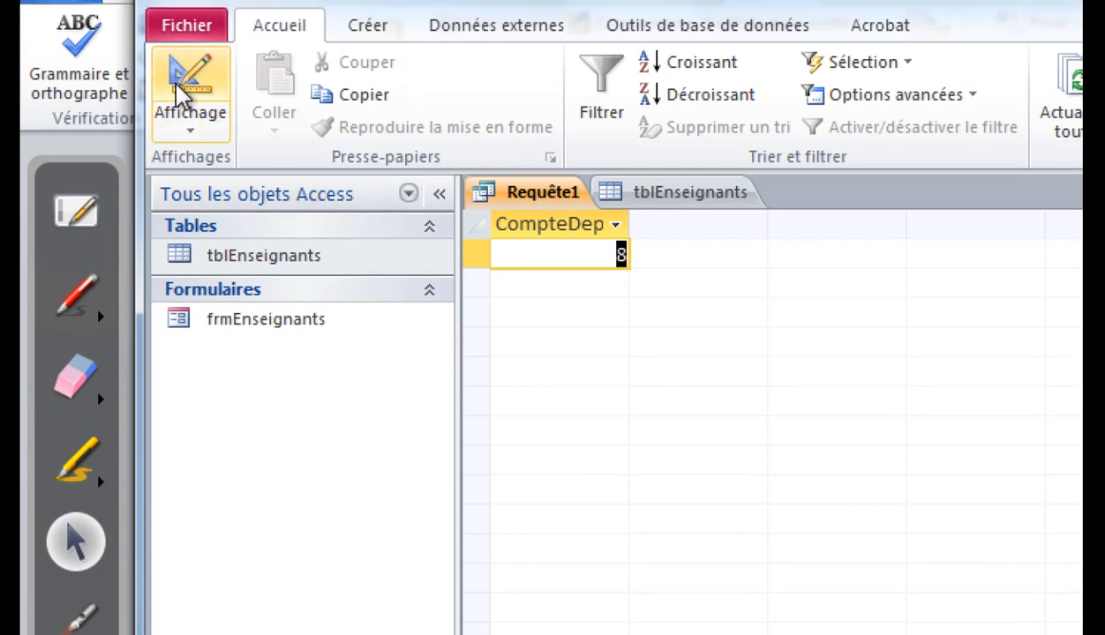
Return to the design, add the Ville field with Regroupement, and move its column before pkEnseignants.
click(187, 88)
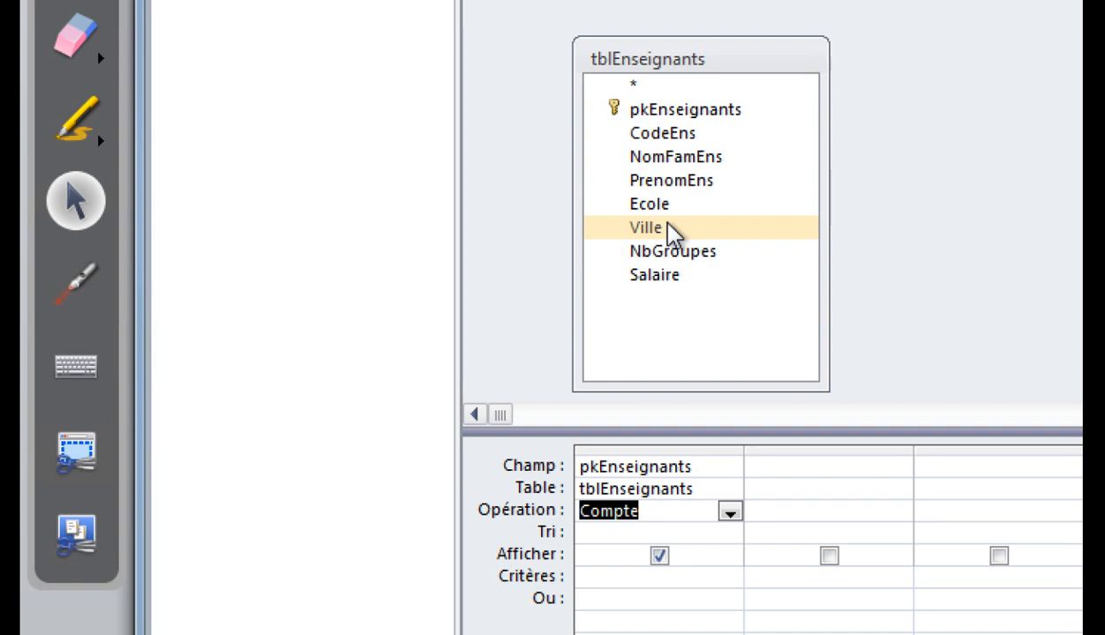
double_click(671, 234)
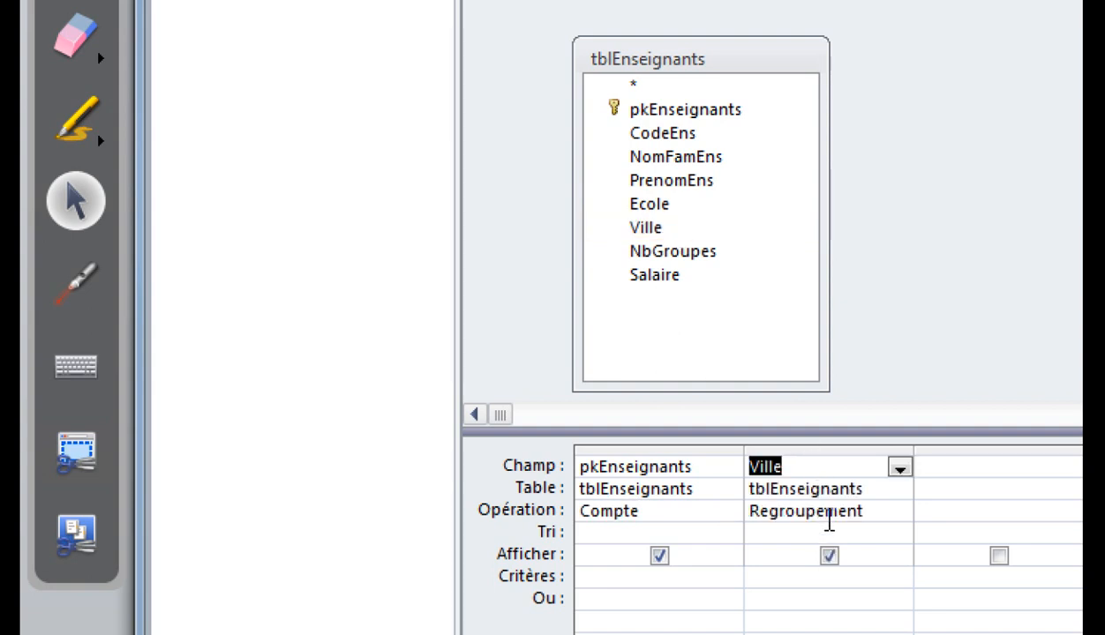
click(826, 516)
click(836, 451)
drag(836, 451, 642, 463)
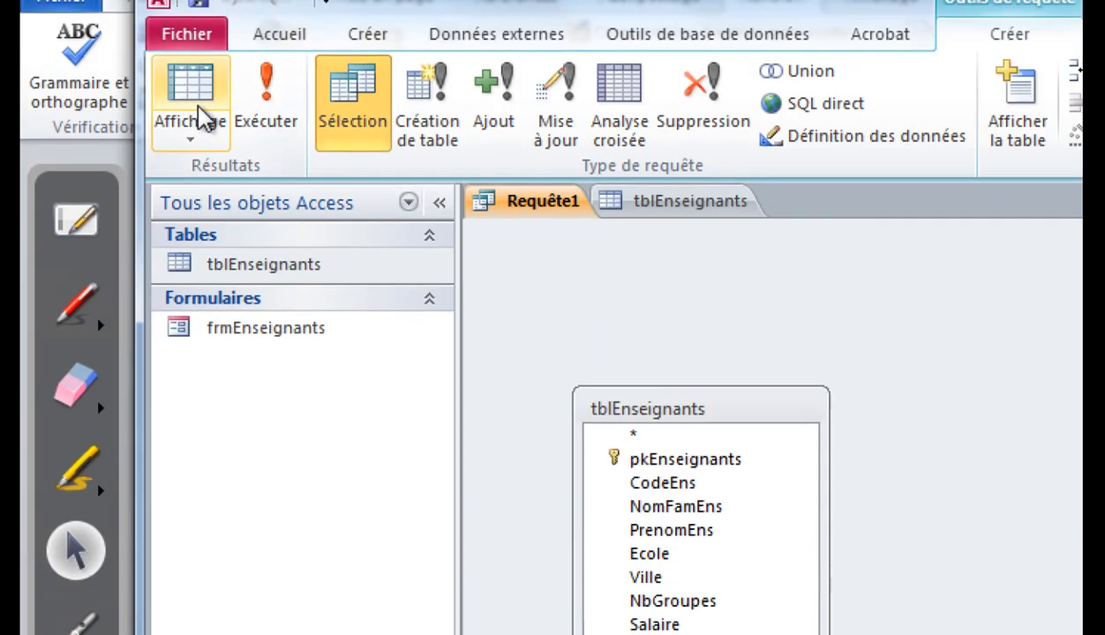
Run the query to examine the number of teachers per city, and return to its design.
click(199, 115)
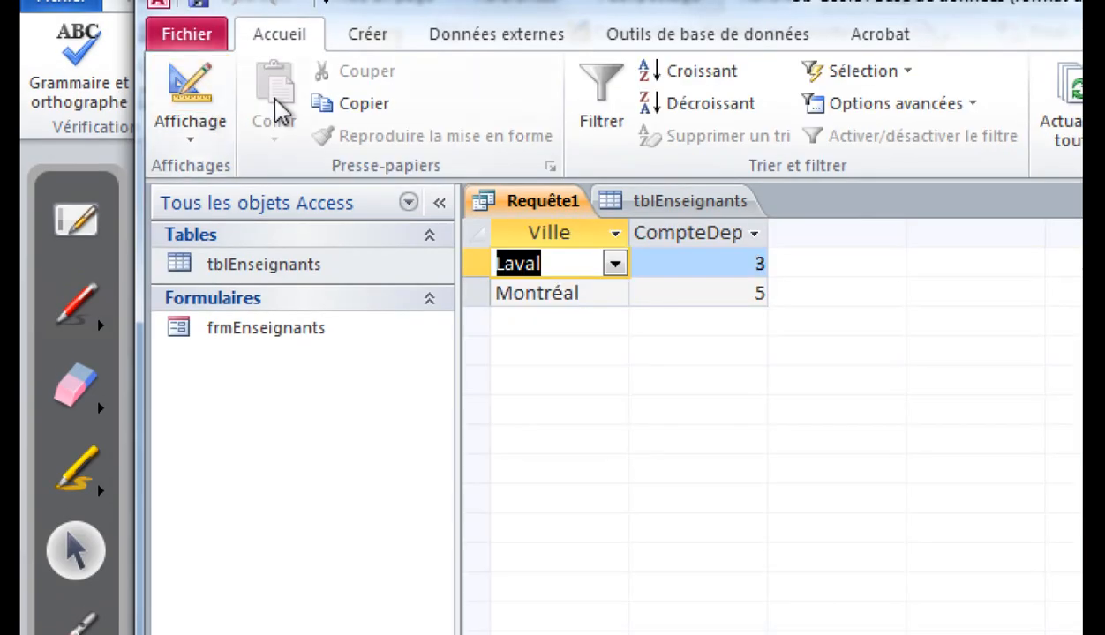
click(203, 107)
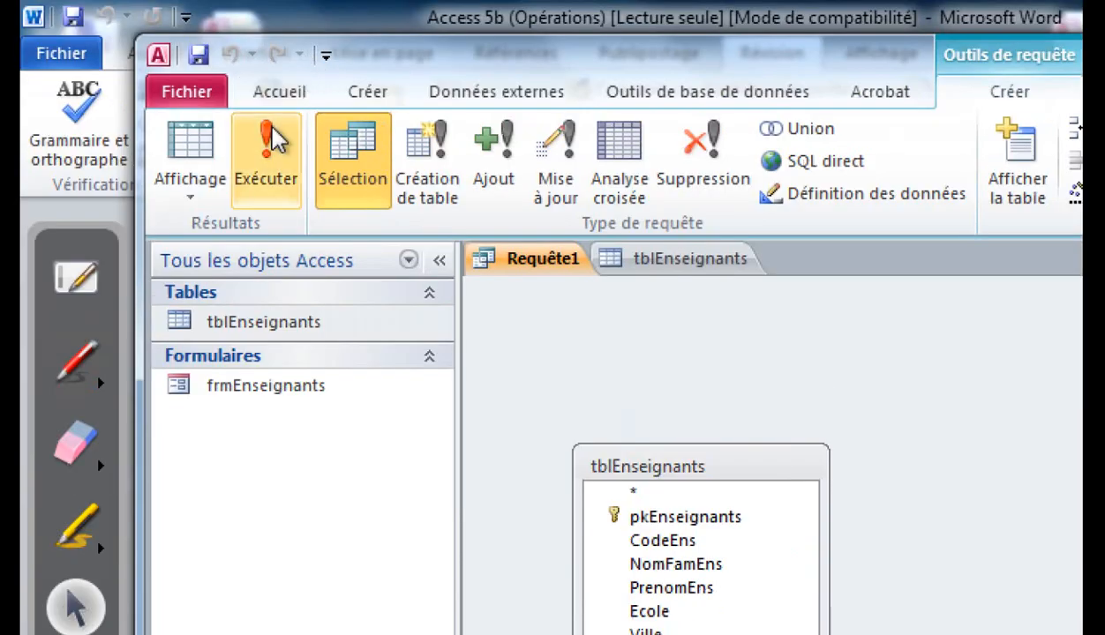
click(273, 141)
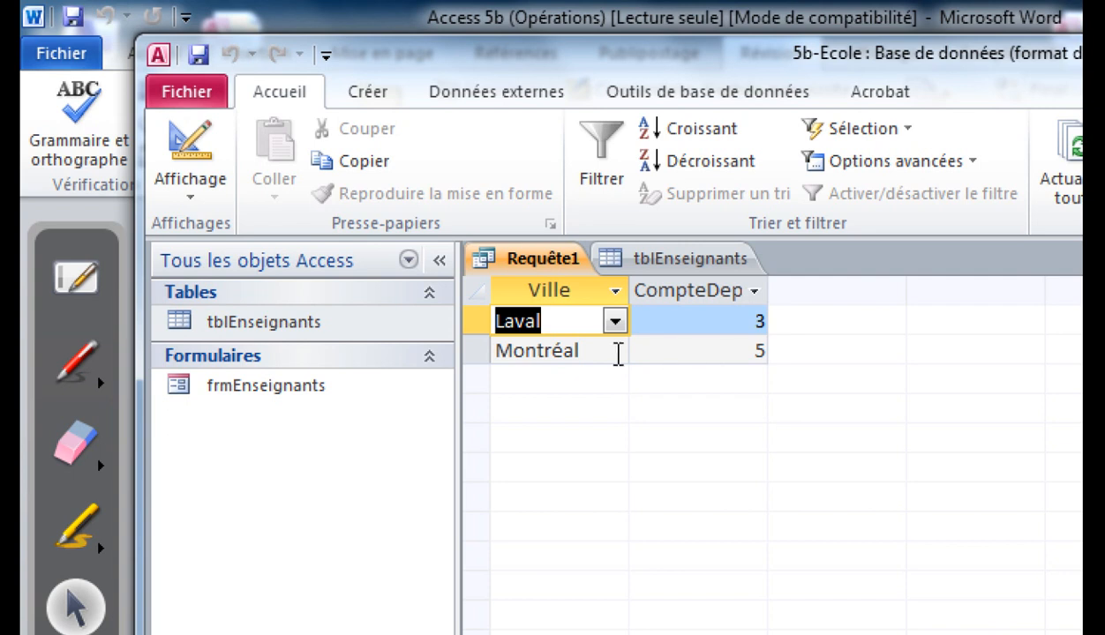
click(212, 160)
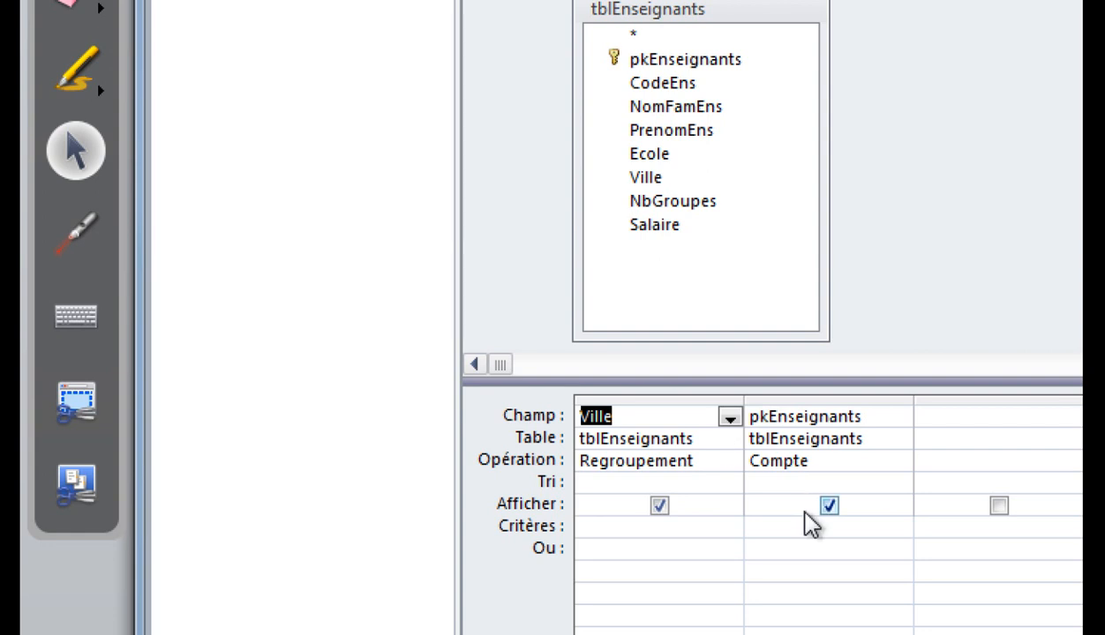
Review the operations available for pkEnseignants and set its operation to Regroupement.
click(850, 461)
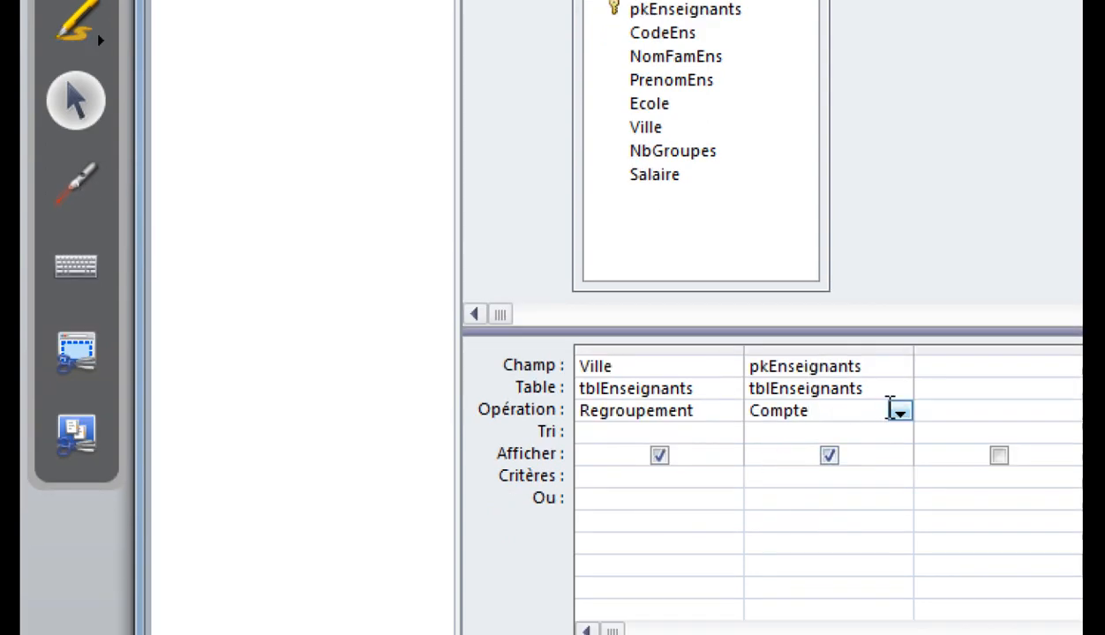
click(899, 412)
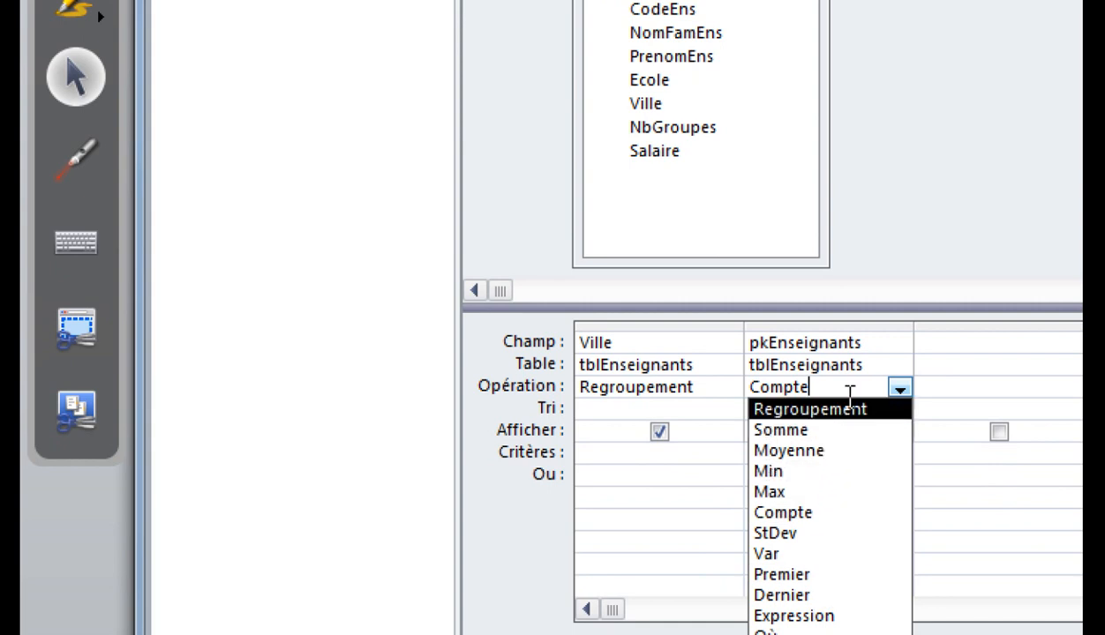
click(958, 347)
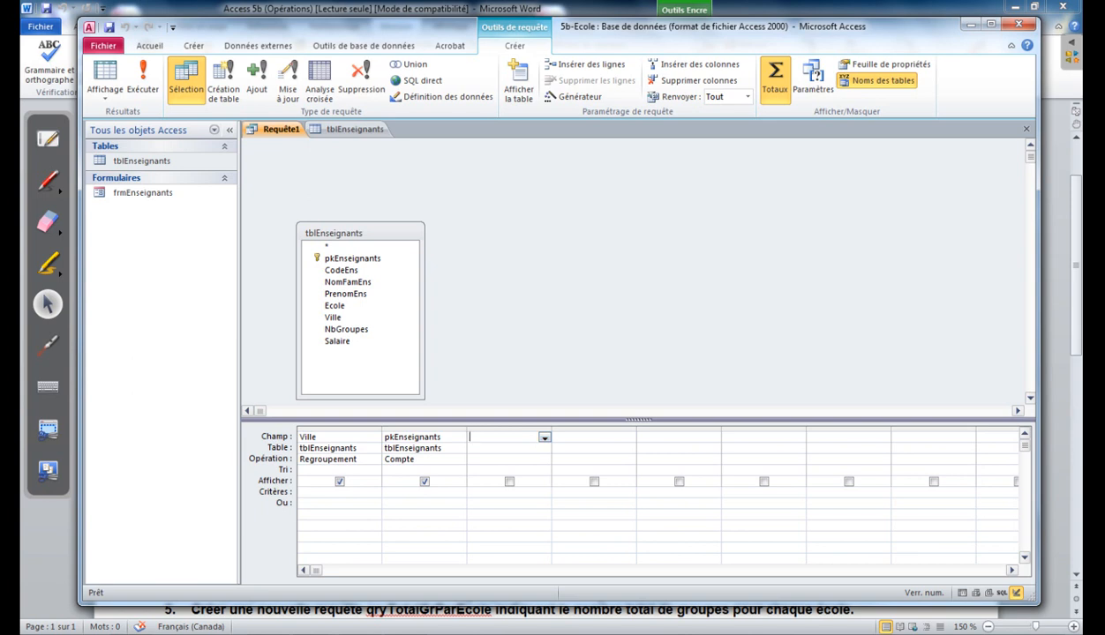
click(459, 460)
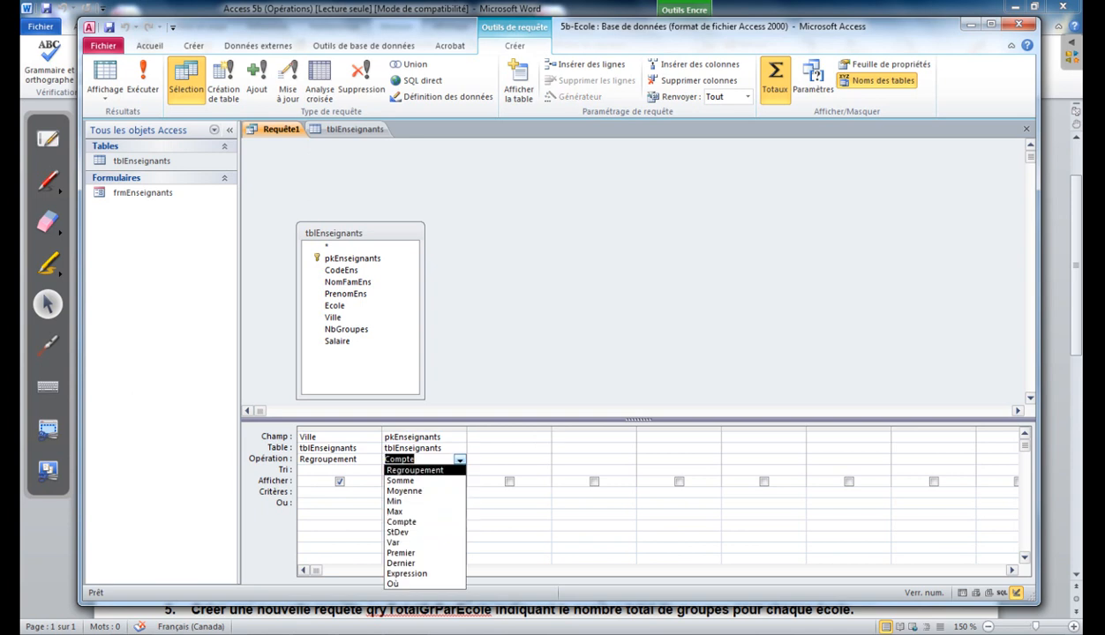
click(415, 471)
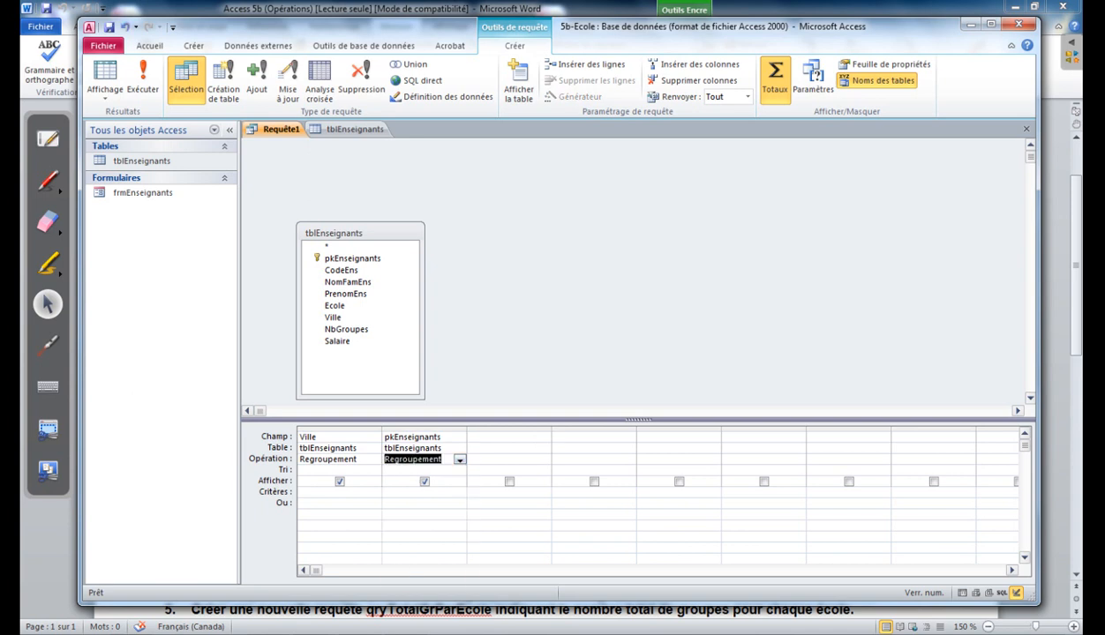